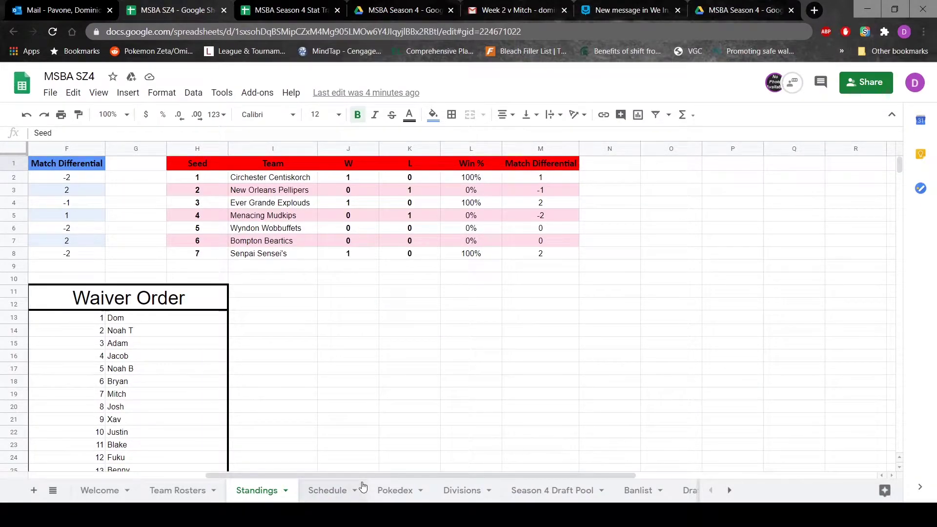
# Step: Review the division standings, the weekly match schedule and the upper team rosters
pyautogui.moveTo(356, 474); pyautogui.dragTo(178, 478)
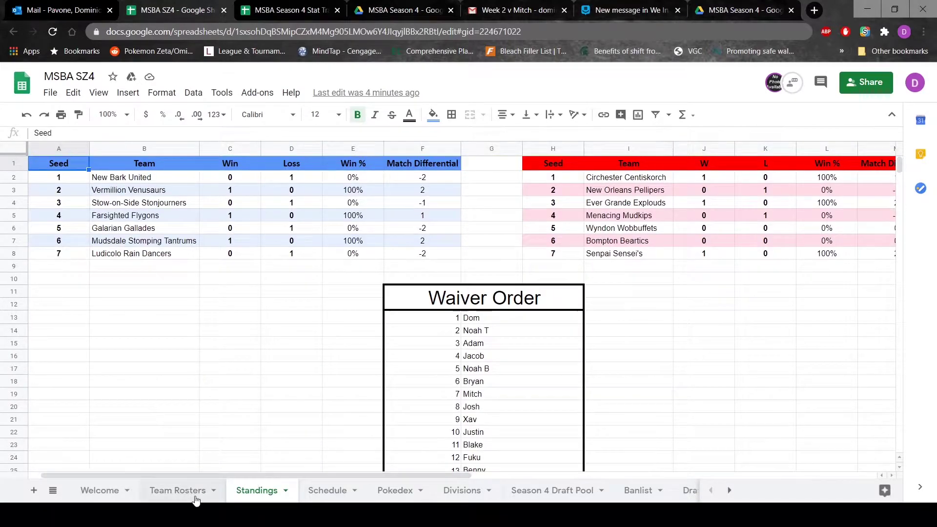
pyautogui.click(322, 490)
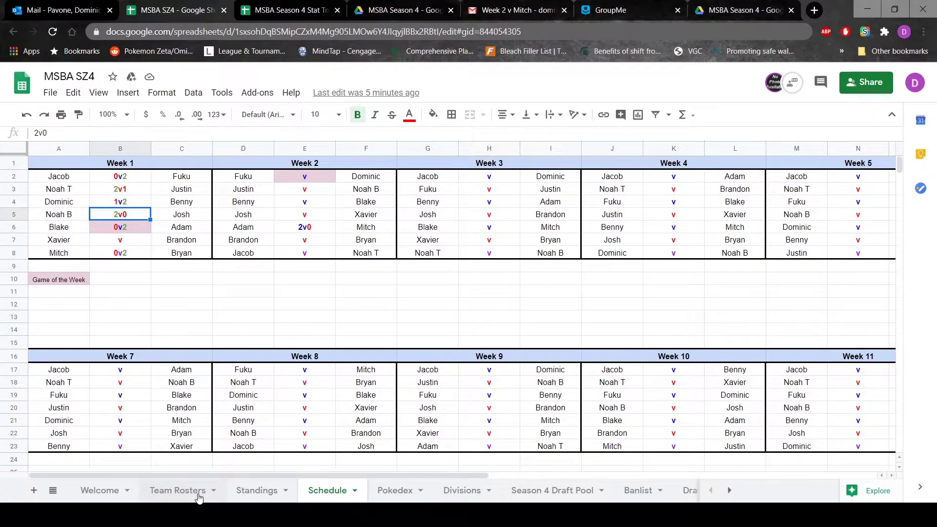
pyautogui.click(178, 491)
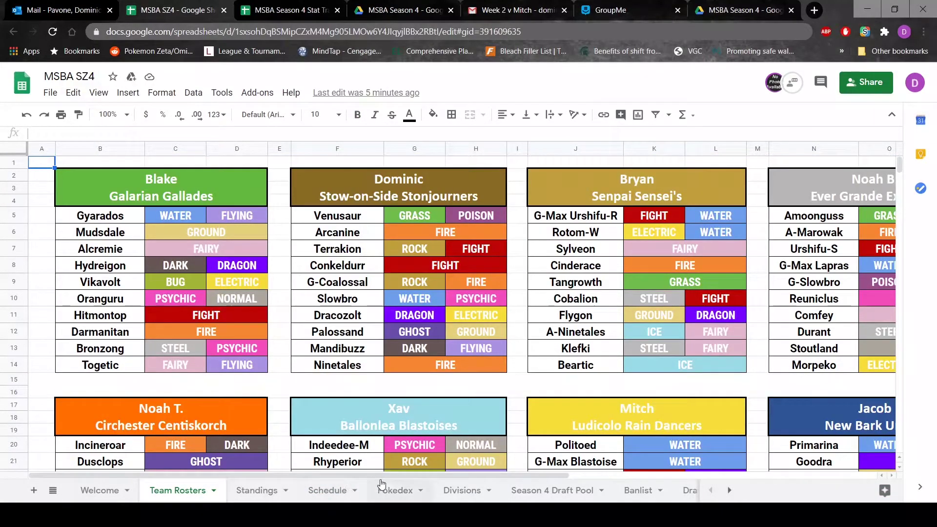
pyautogui.moveTo(384, 475); pyautogui.dragTo(505, 465)
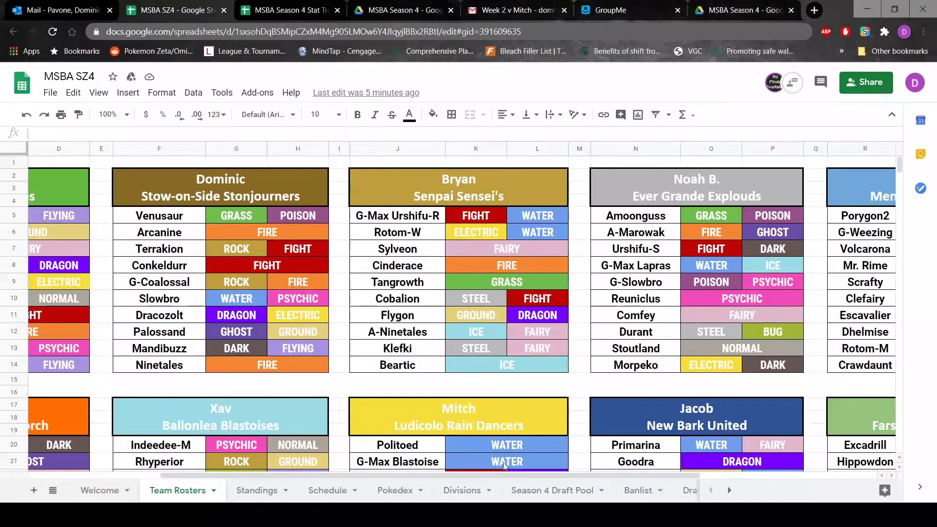
pyautogui.click(342, 490)
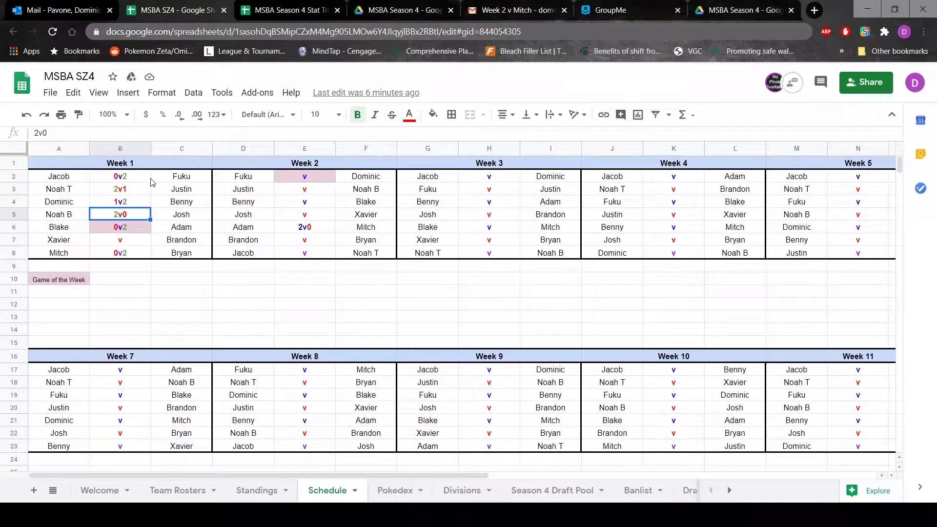
# Step: Examine the Pokémon and their types in all team rosters on the Team Rosters sheet, down to the Vermillion Venusaurs block
pyautogui.click(176, 490)
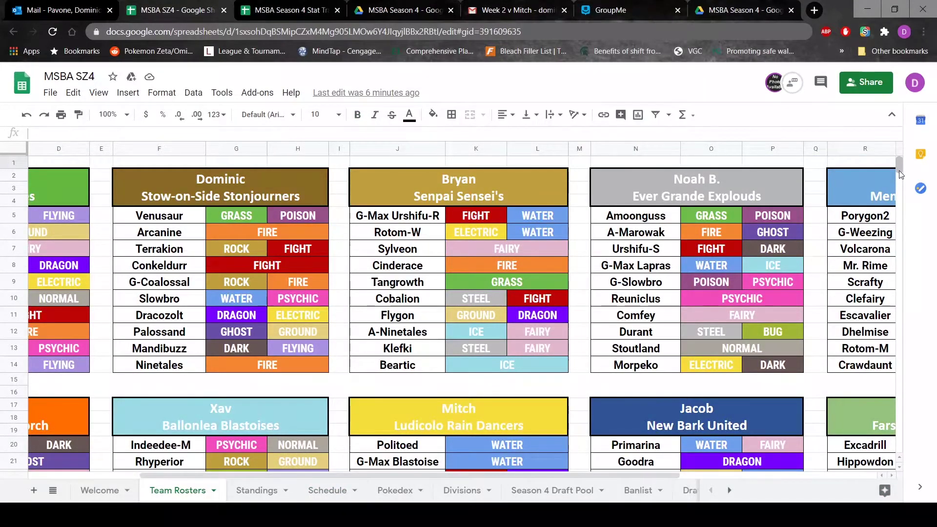
pyautogui.moveTo(899, 171); pyautogui.dragTo(896, 179)
pyautogui.scroll(2, 897, 182)
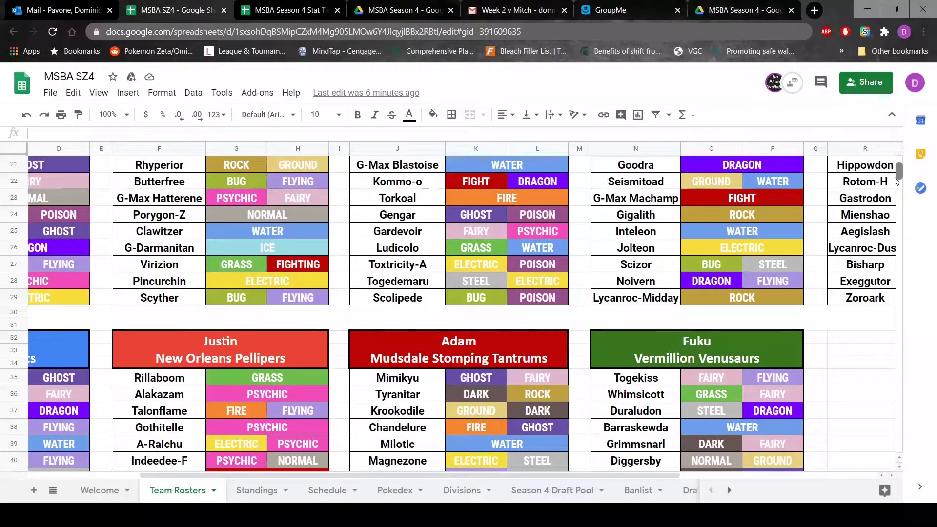
pyautogui.scroll(-1, 899, 185)
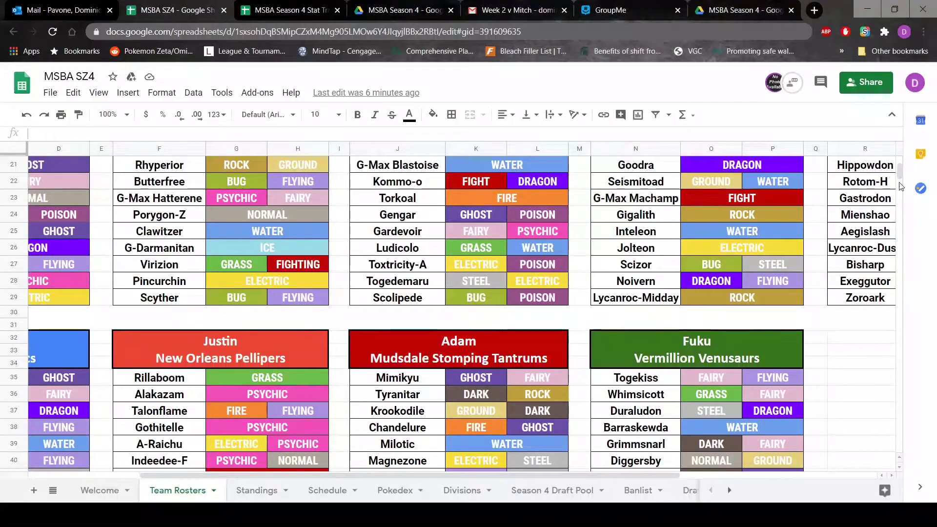
pyautogui.scroll(1, 900, 176)
pyautogui.scroll(-4, 900, 176)
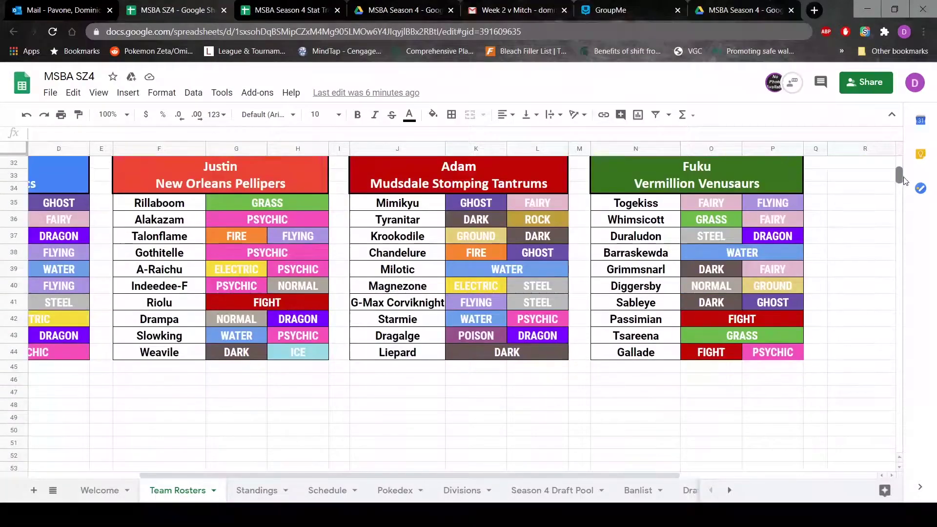
pyautogui.scroll(3, 903, 177)
pyautogui.scroll(2, 905, 177)
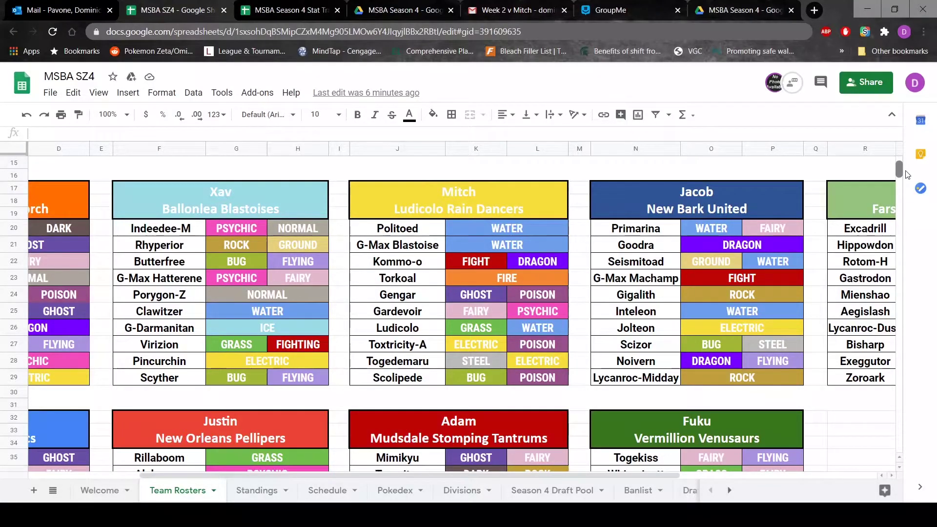
pyautogui.scroll(-3, 907, 174)
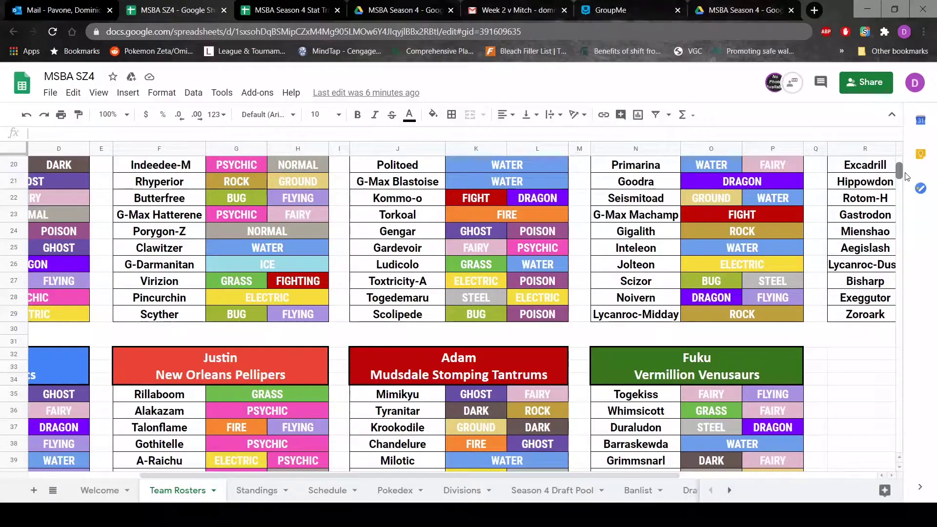
pyautogui.scroll(-3, 906, 174)
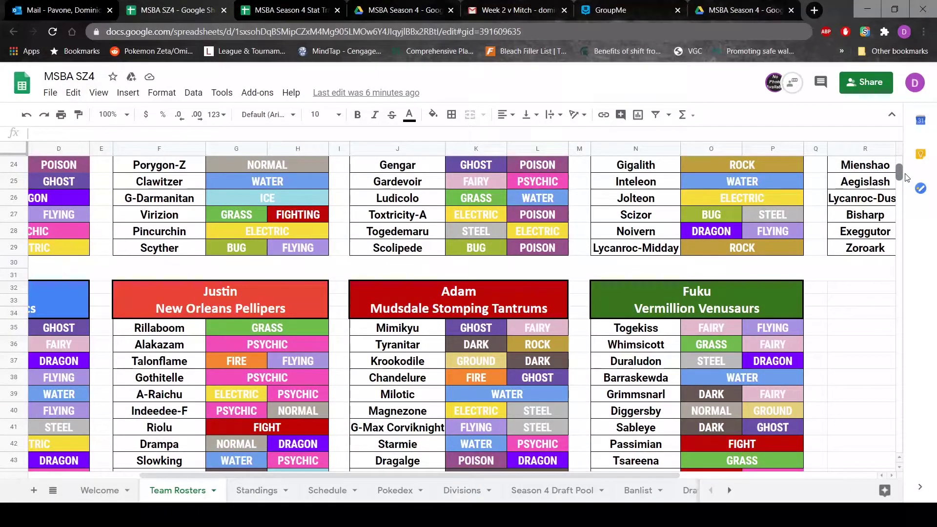
pyautogui.scroll(-3, 906, 177)
pyautogui.scroll(5, 906, 177)
pyautogui.scroll(-3, 906, 179)
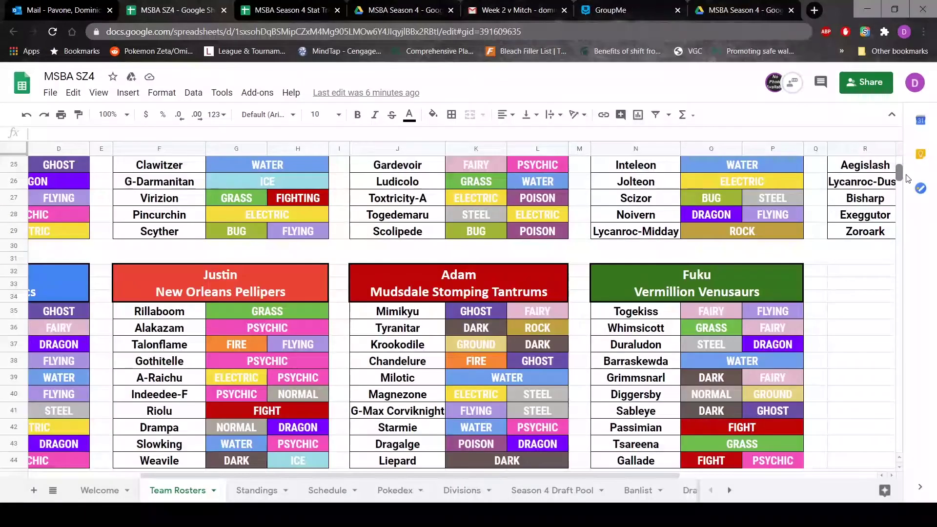
pyautogui.scroll(6, 907, 179)
pyautogui.scroll(-7, 906, 179)
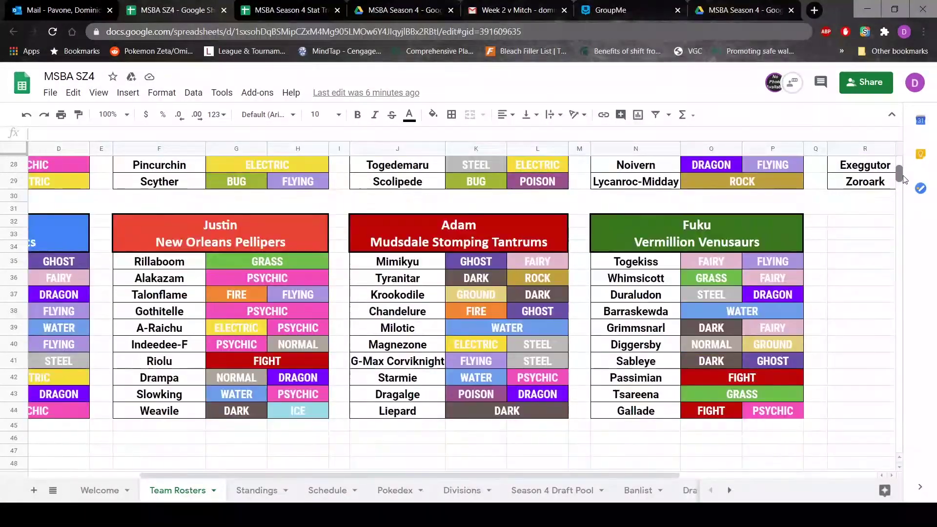
pyautogui.scroll(5, 904, 179)
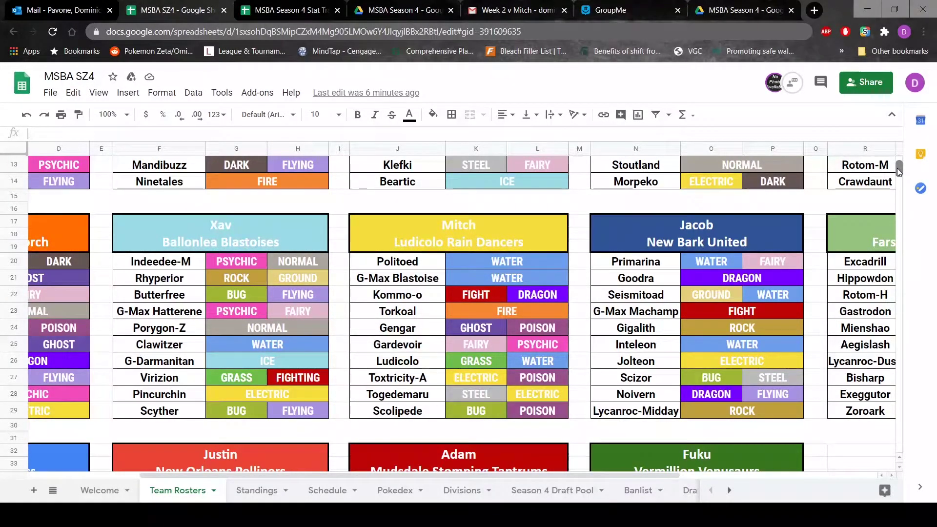
pyautogui.moveTo(897, 168); pyautogui.dragTo(900, 172)
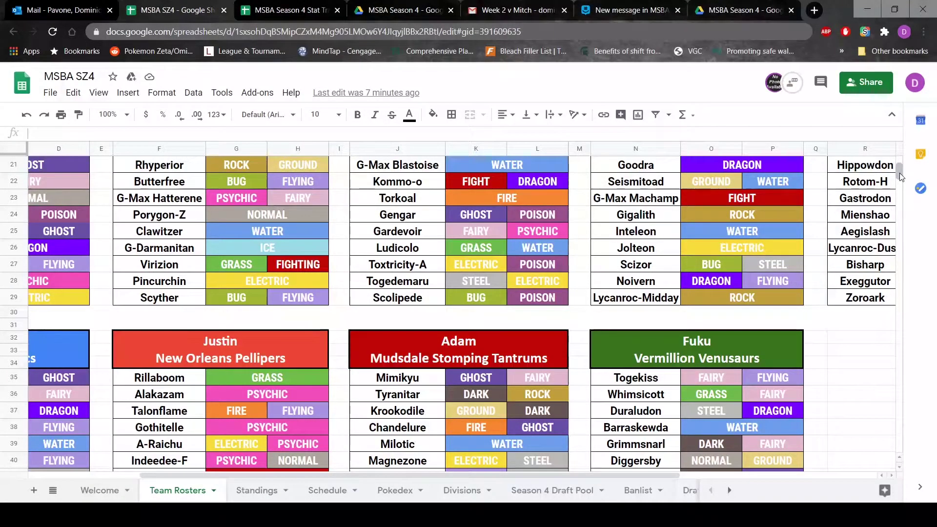
pyautogui.moveTo(899, 172); pyautogui.dragTo(897, 172)
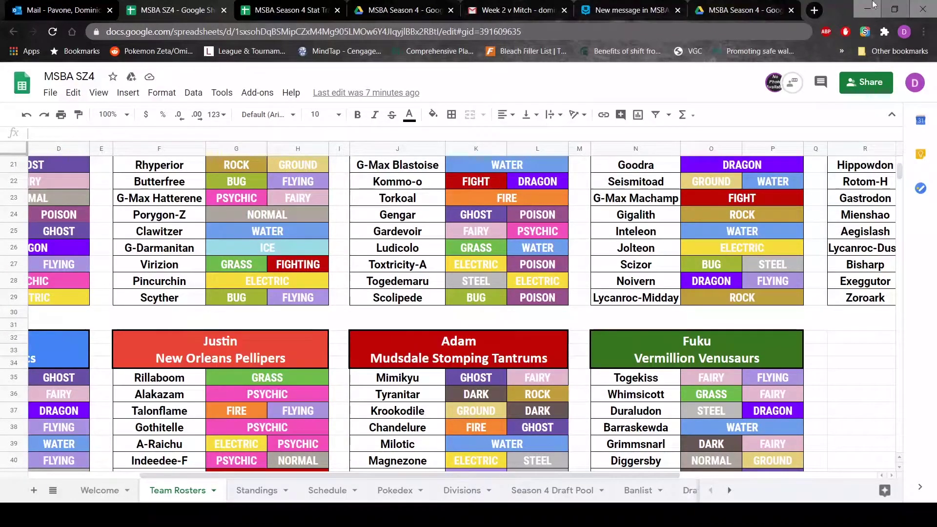
# Step: Look up Duraludon's base stats and moves on pikalytics.com in a new browser tab, and close that tab
pyautogui.click(813, 7)
pyautogui.write('pikalytics.com')
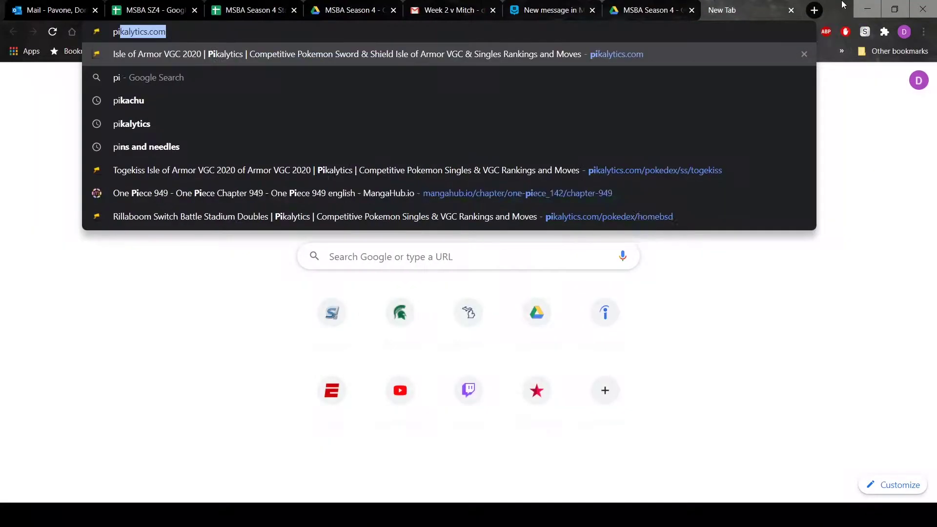
pyautogui.press('Return')
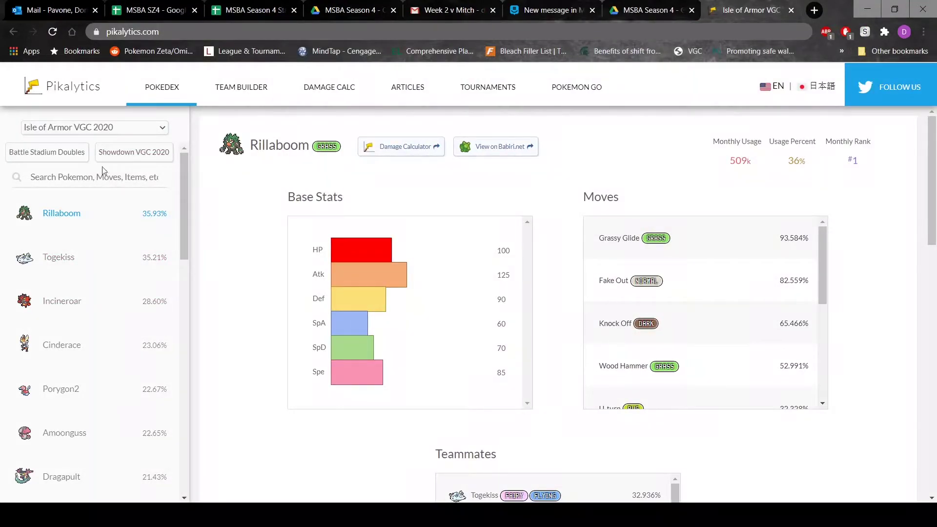
pyautogui.click(106, 183)
pyautogui.write('dura')
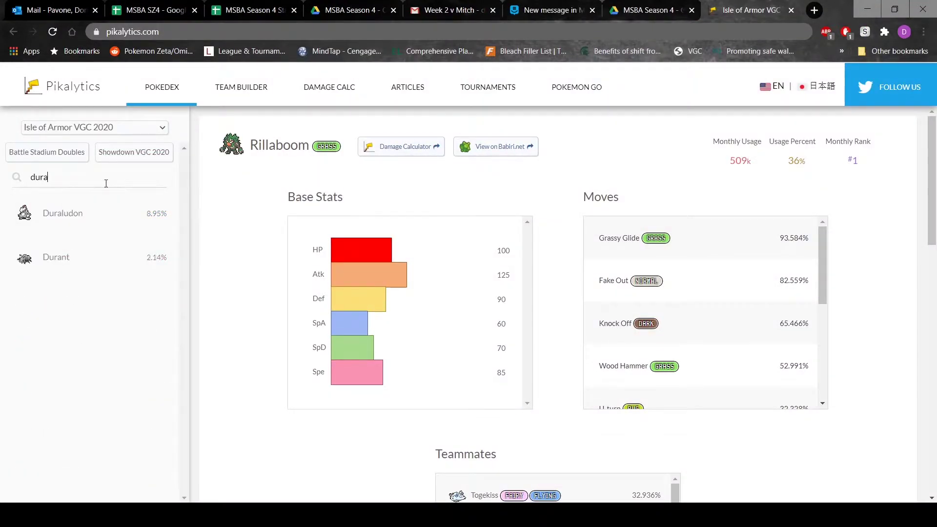
pyautogui.click(95, 208)
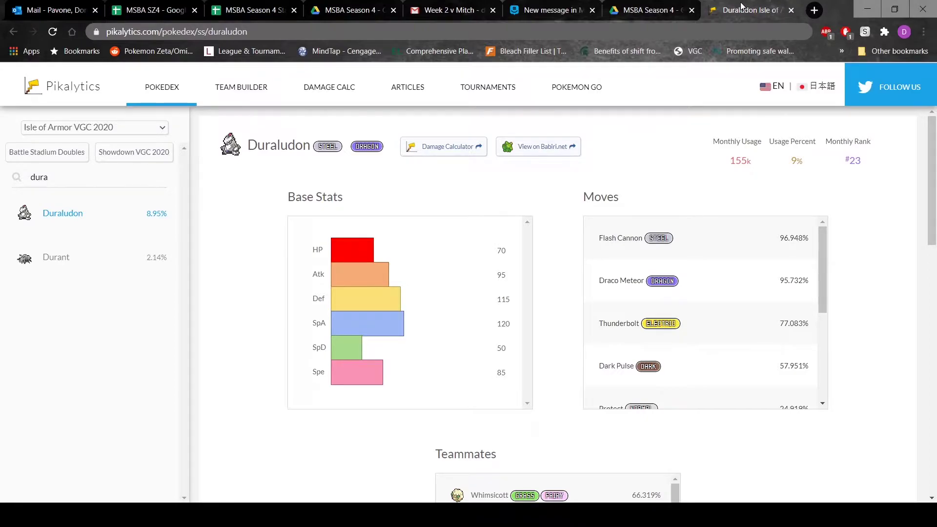
pyautogui.click(791, 10)
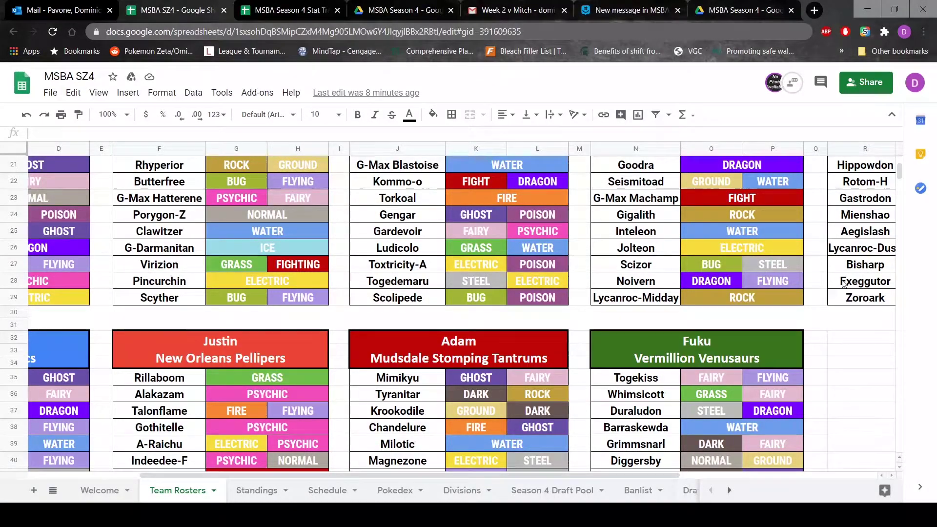
# Step: View the lowest row of team rosters and close the Gmail and GroupMe browser tabs
pyautogui.moveTo(900, 169)
pyautogui.mouseDown()
pyautogui.moveTo(891, 166)
pyautogui.moveTo(892, 178)
pyautogui.mouseUp()
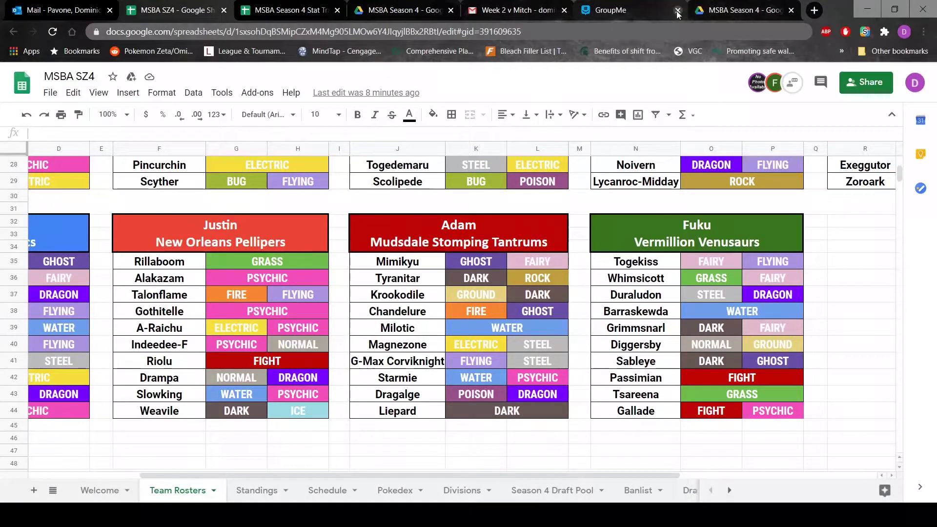
pyautogui.click(564, 11)
pyautogui.click(564, 10)
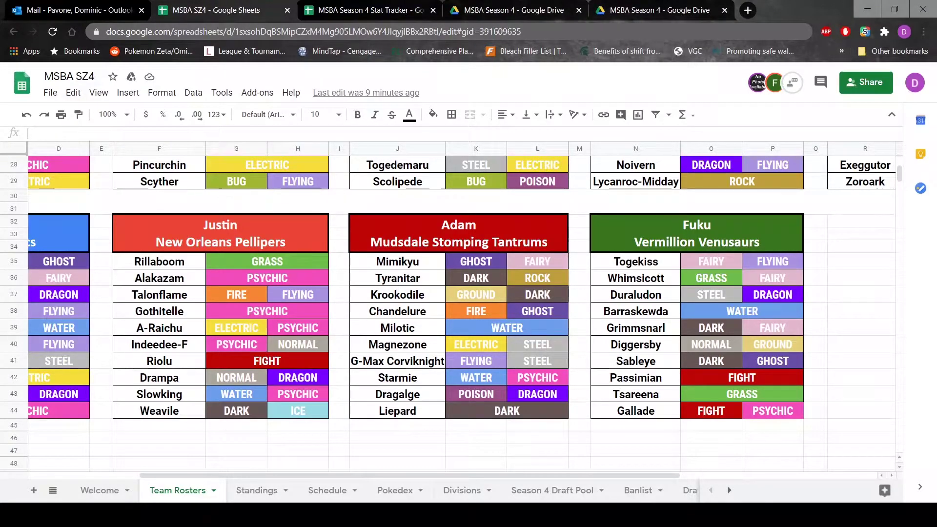
# Step: On the Schedule sheet, enter two players' first names in cells D10 and D11 below the Week 2 matches
pyautogui.click(312, 488)
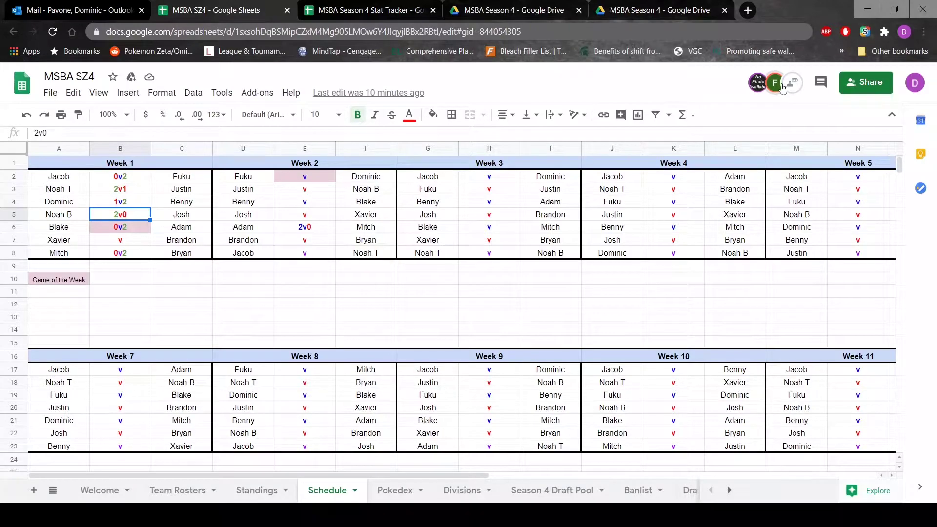
pyautogui.moveTo(778, 89)
pyautogui.click(234, 281)
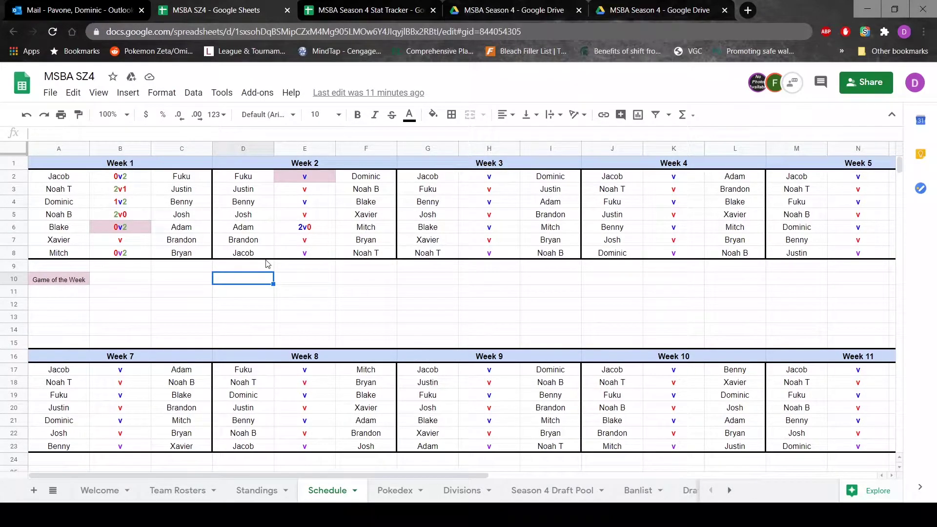
pyautogui.write('Brandon')
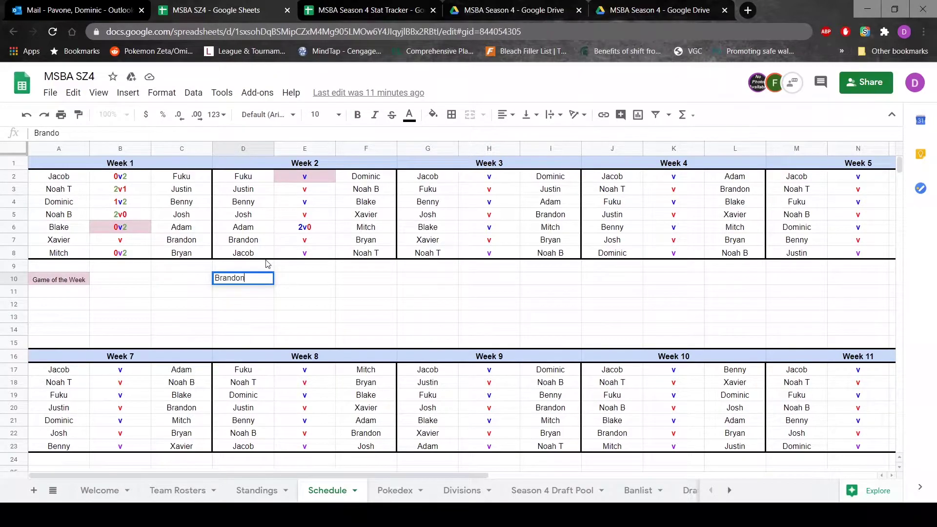
pyautogui.press('Return')
pyautogui.write('Dominic')
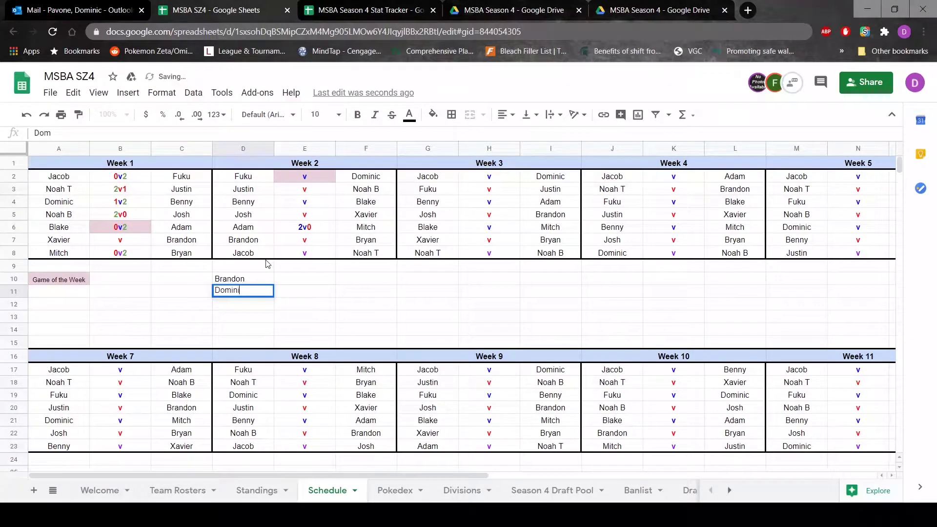
# Step: Fill the two player name cells D10 and D11 with yellow
pyautogui.click(249, 281)
pyautogui.click(433, 115)
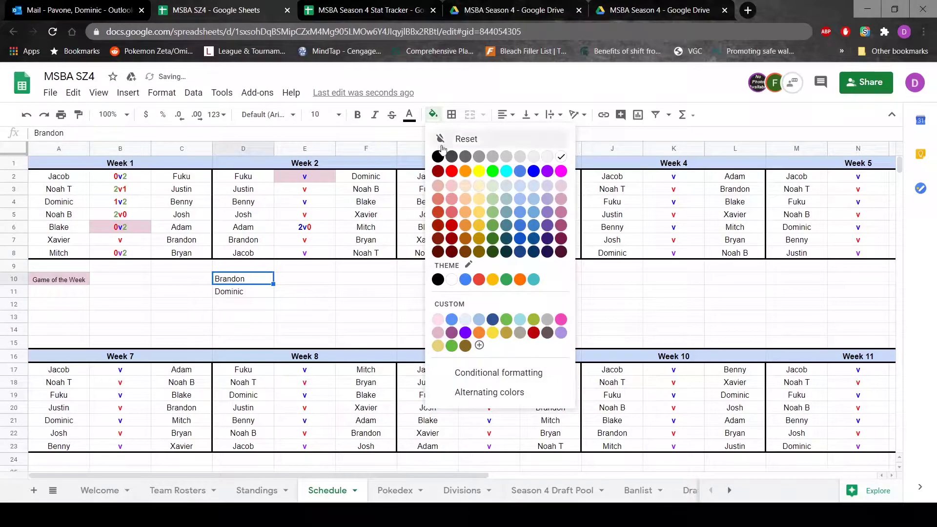
pyautogui.click(479, 172)
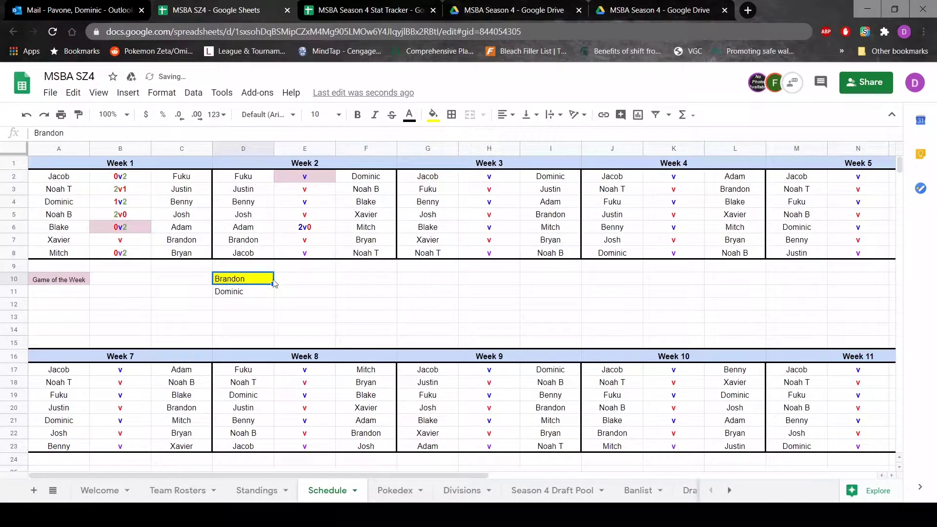
pyautogui.click(253, 295)
pyautogui.click(432, 114)
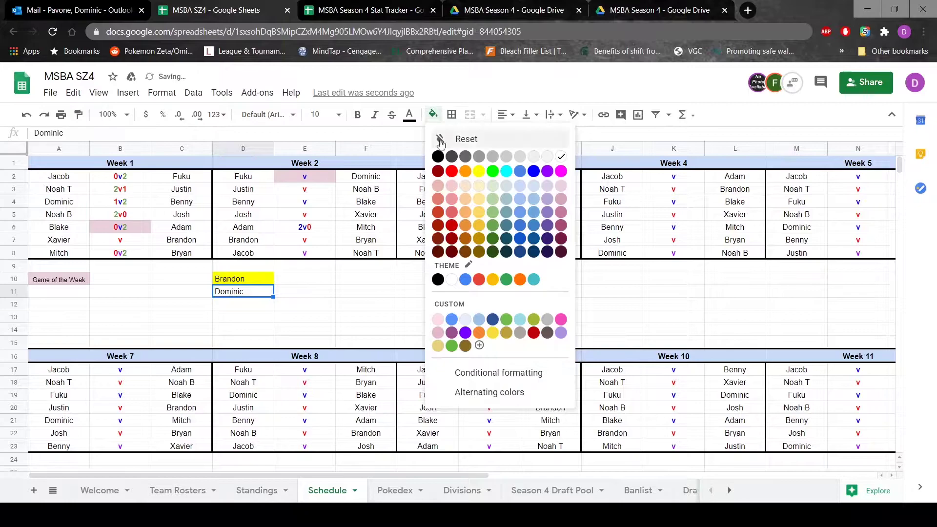
pyautogui.click(479, 173)
# Step: Enter F in cell E10 beside the first highlighted player name
pyautogui.click(291, 280)
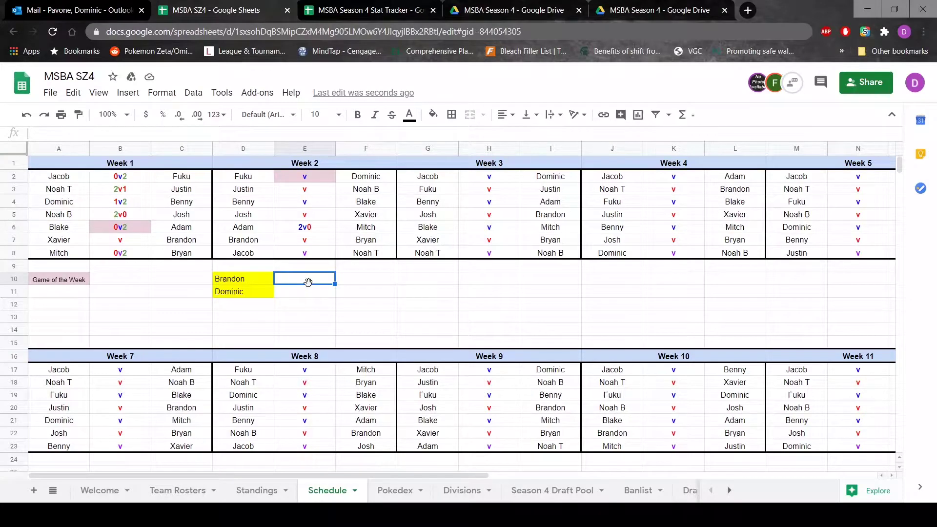
pyautogui.write('F')
pyautogui.press('Return')
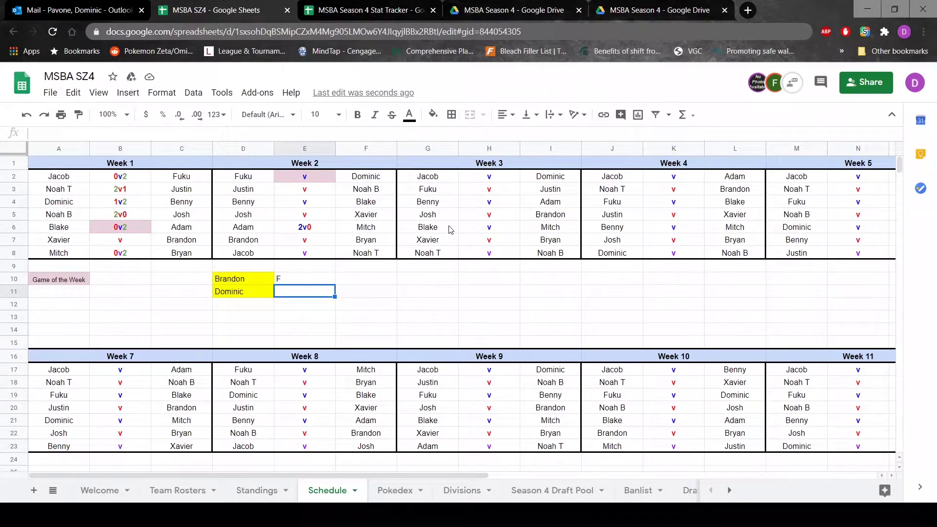
pyautogui.moveTo(449, 229); pyautogui.dragTo(546, 284)
pyautogui.click(535, 304)
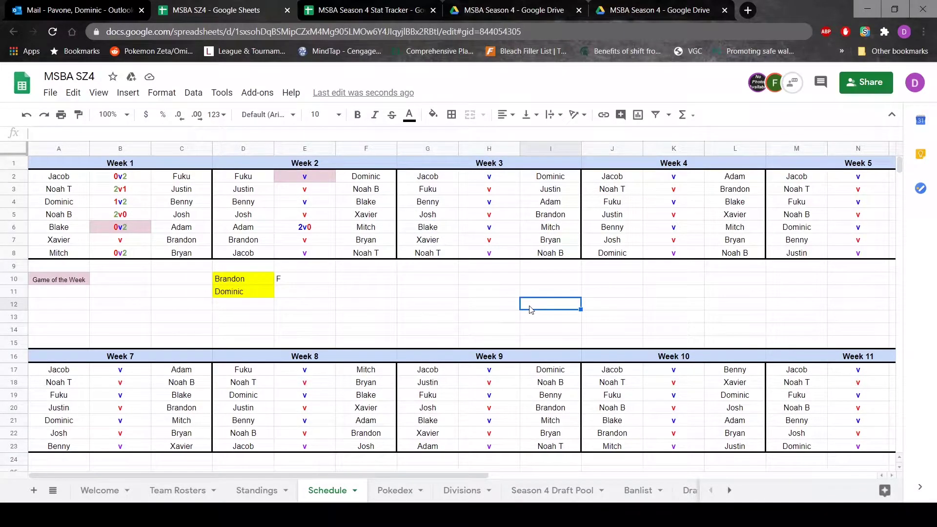
# Step: Search the web for gallade in a new tab and examine its Generation VIII entry on Serebii
pyautogui.click(755, 6)
pyautogui.write('gallade')
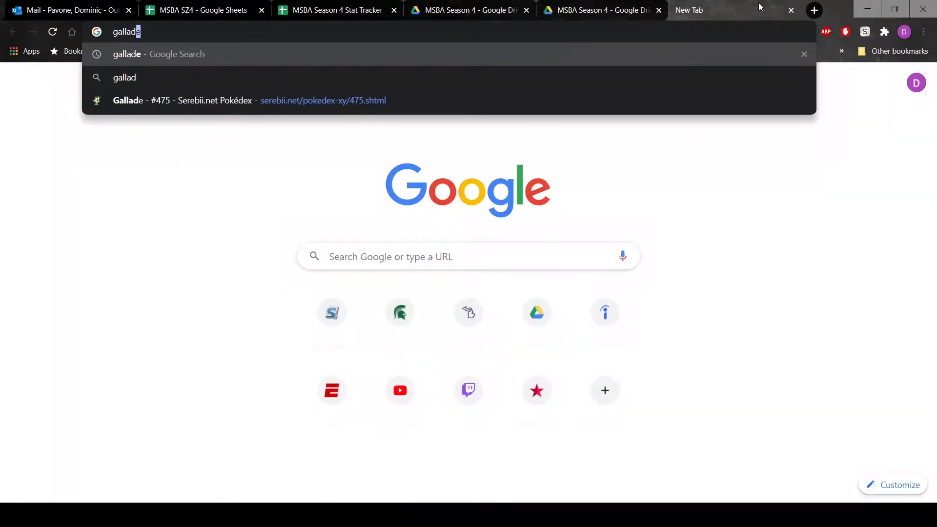
pyautogui.press('Return')
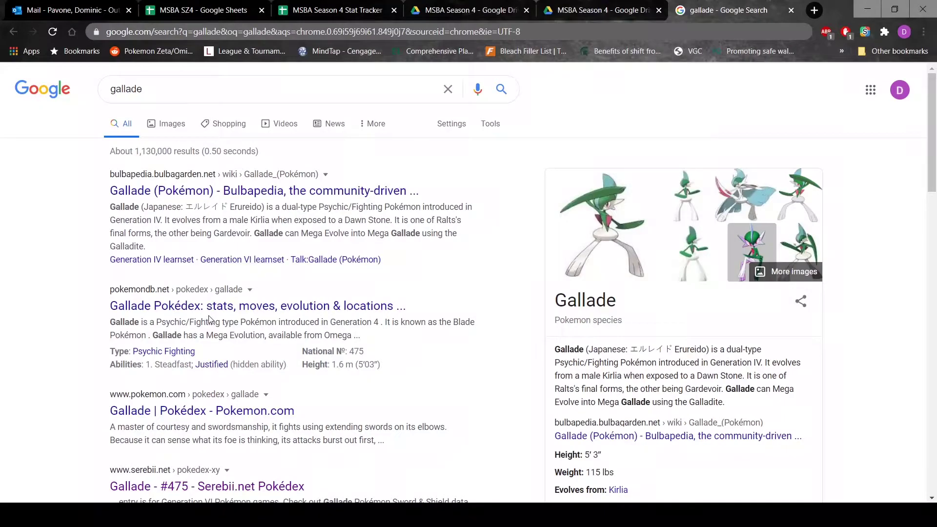
pyautogui.click(226, 485)
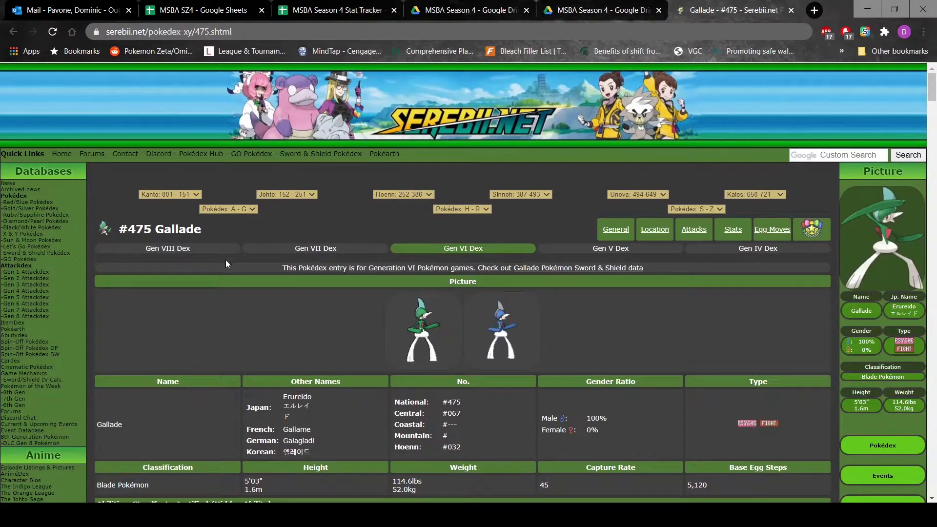
pyautogui.click(172, 248)
pyautogui.moveTo(935, 103); pyautogui.dragTo(825, 4)
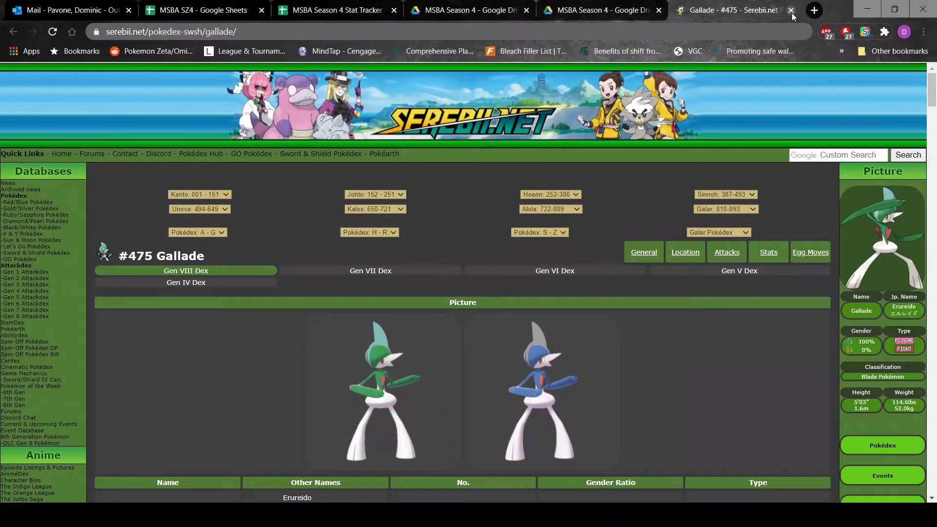
# Step: Open pikalytics.com in a new tab, view its Pokédex page, and close the Pikalytics and Serebii tabs
pyautogui.click(814, 11)
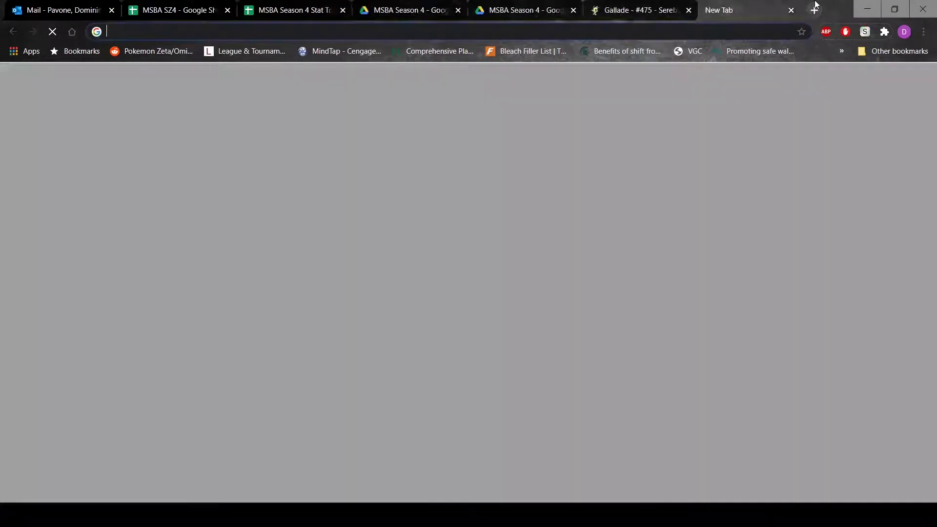
pyautogui.write('p')
pyautogui.press('BackSpace')
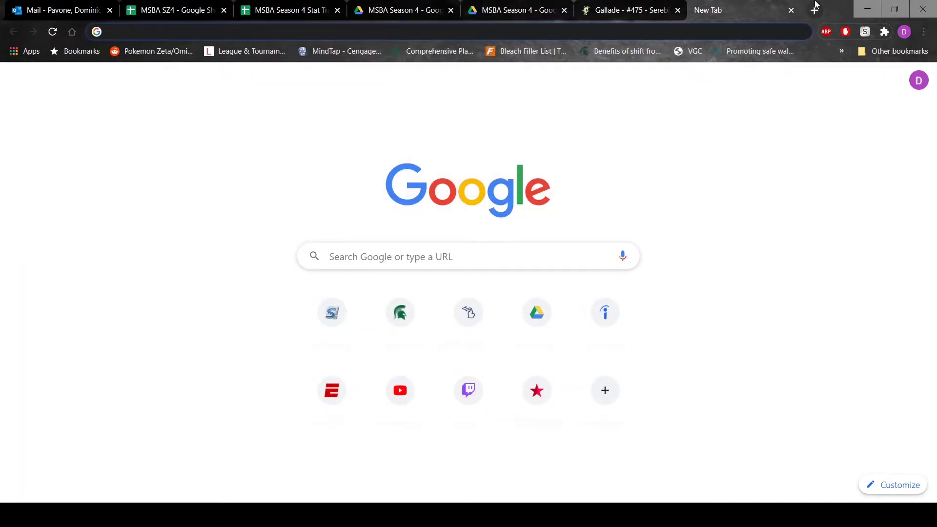
pyautogui.write('pik')
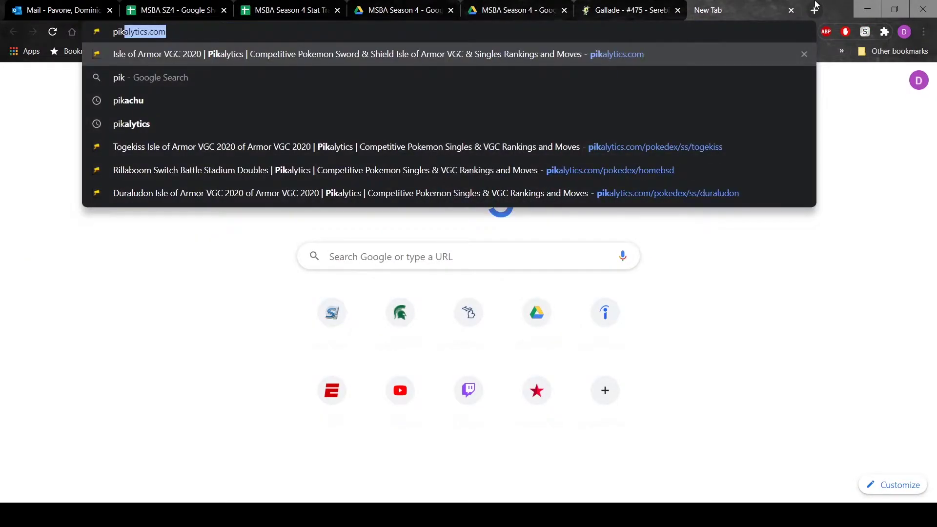
pyautogui.press('Return')
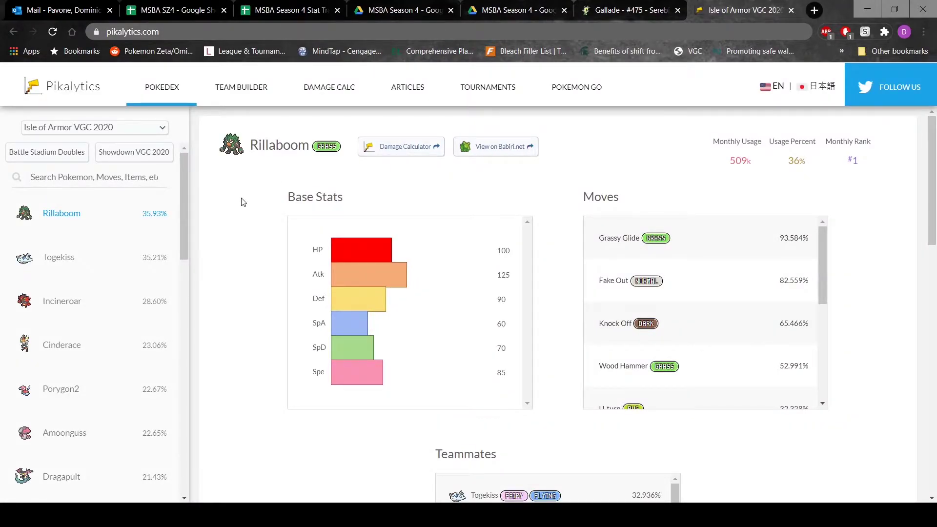
pyautogui.click(793, 11)
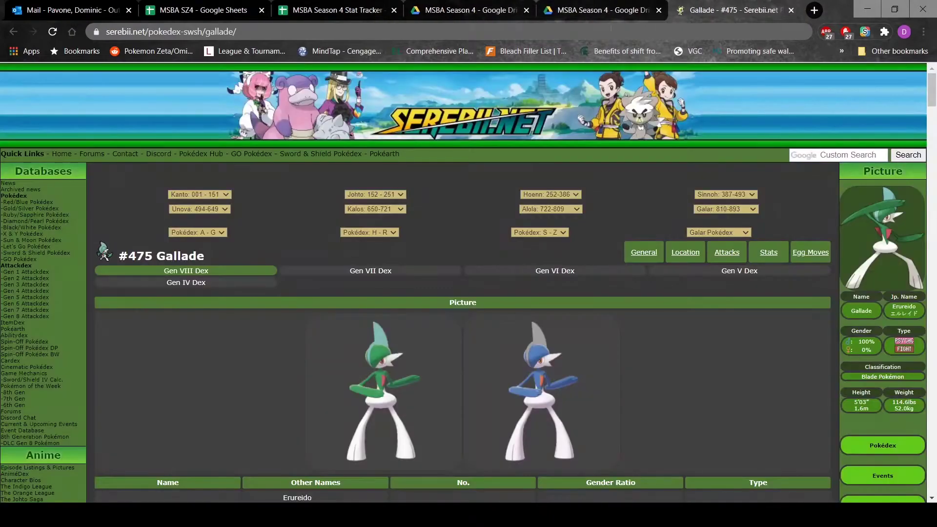
pyautogui.click(791, 11)
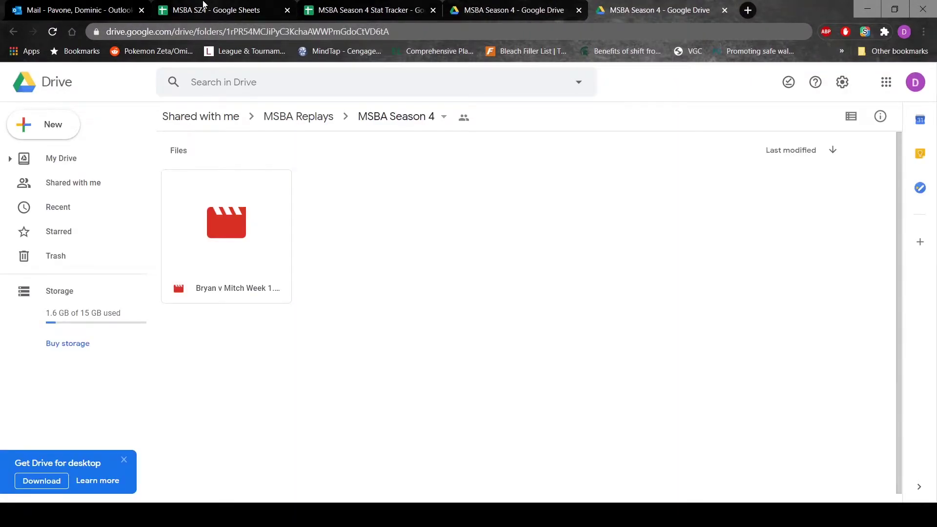
# Step: Return to the MSBA SZ4 spreadsheet and enter D in Schedule cell E11 beside the second highlighted player name
pyautogui.click(255, 9)
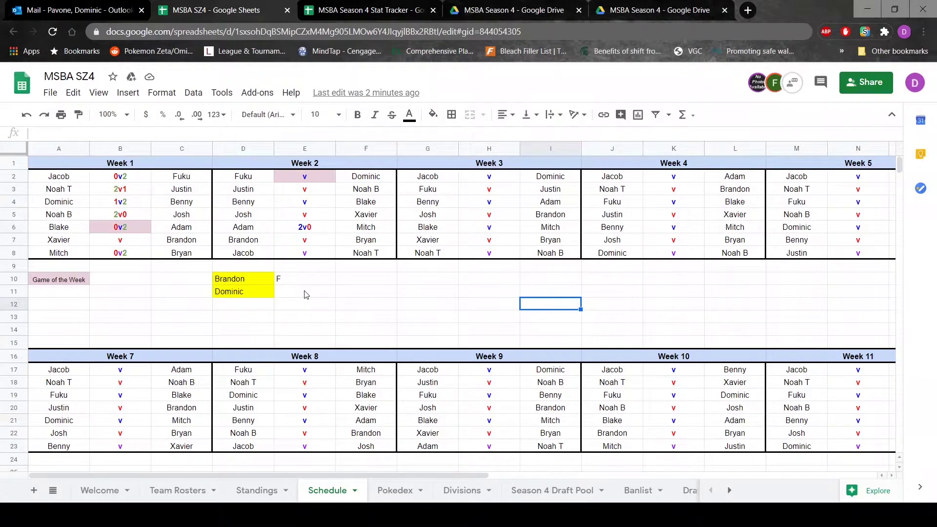
pyautogui.click(278, 292)
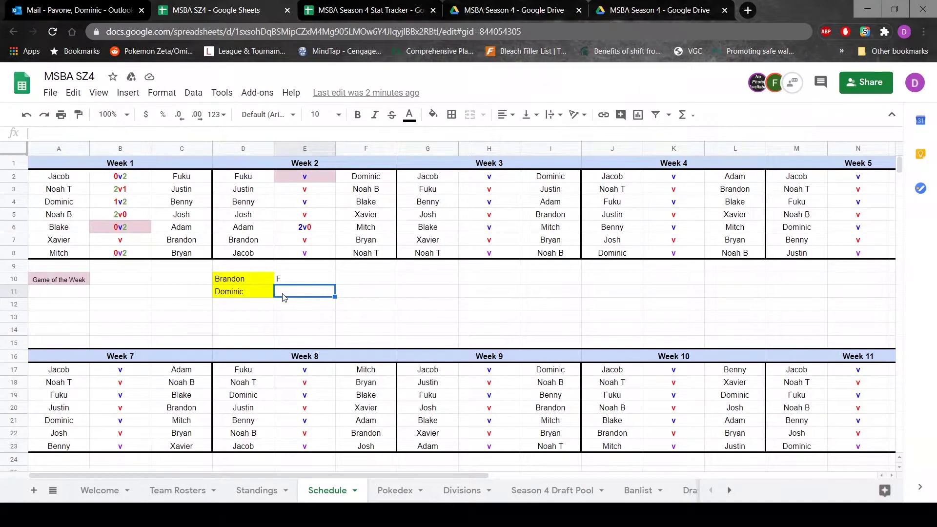
pyautogui.doubleClick(284, 297)
pyautogui.write('D')
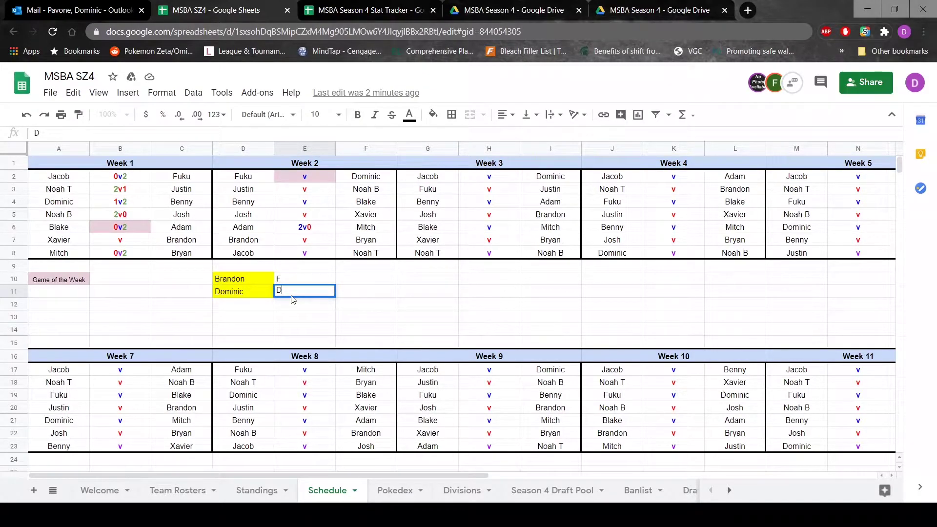
pyautogui.press('Return')
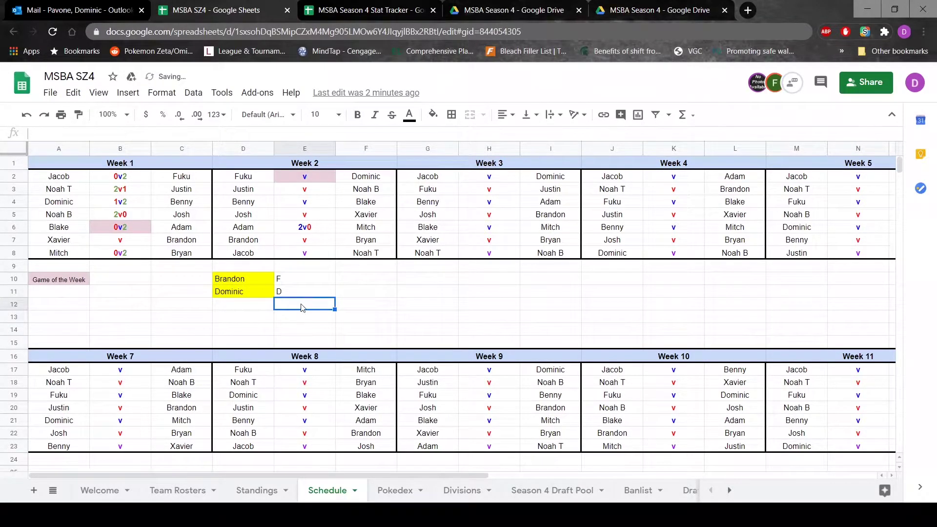
# Step: Change the pick entry in cell E10 beside the first highlighted player name to FJ
pyautogui.click(299, 280)
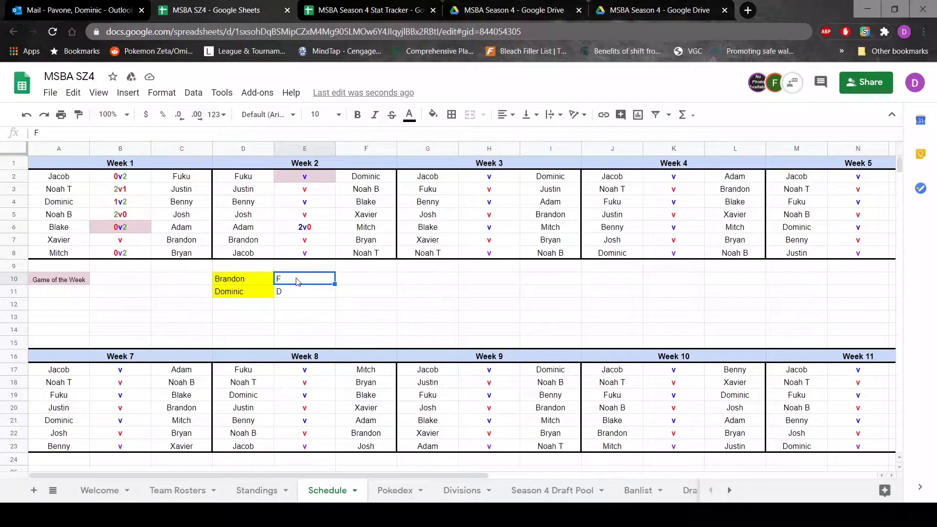
pyautogui.click(292, 194)
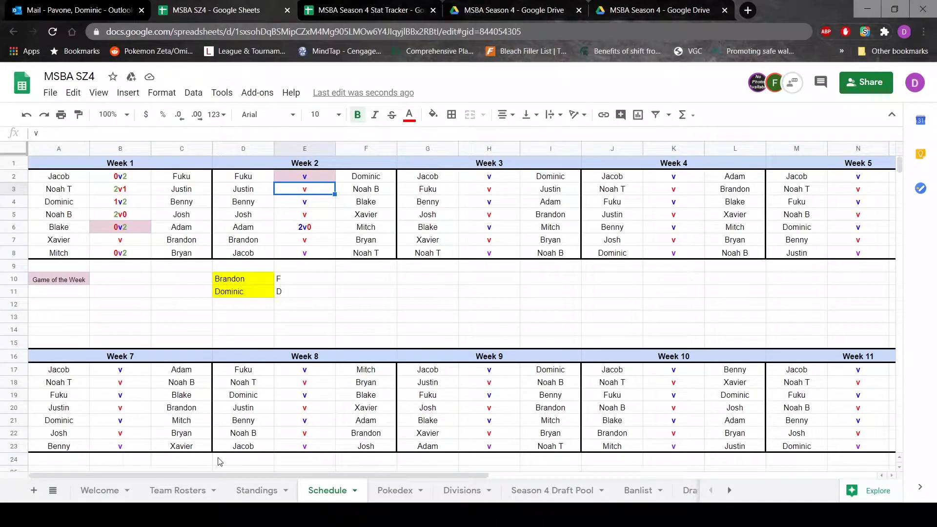
pyautogui.click(302, 278)
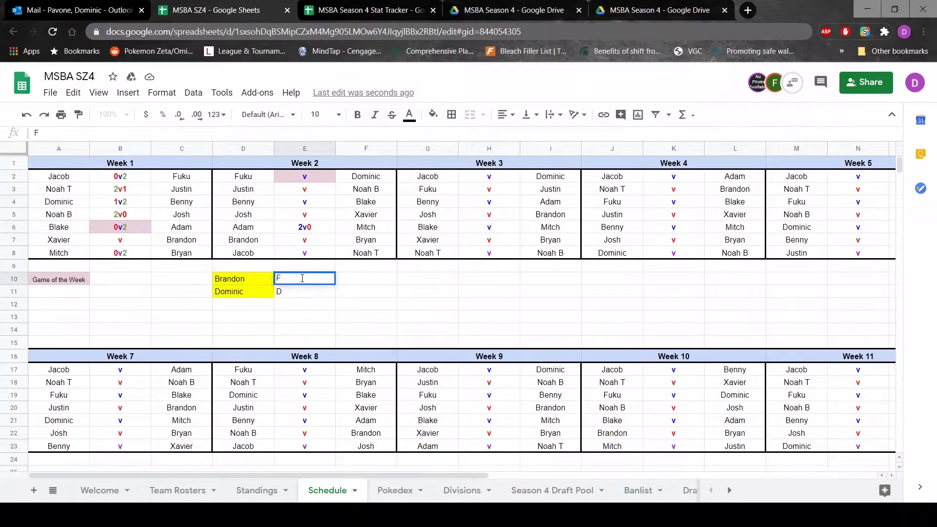
pyautogui.write('FJ')
pyautogui.click(294, 296)
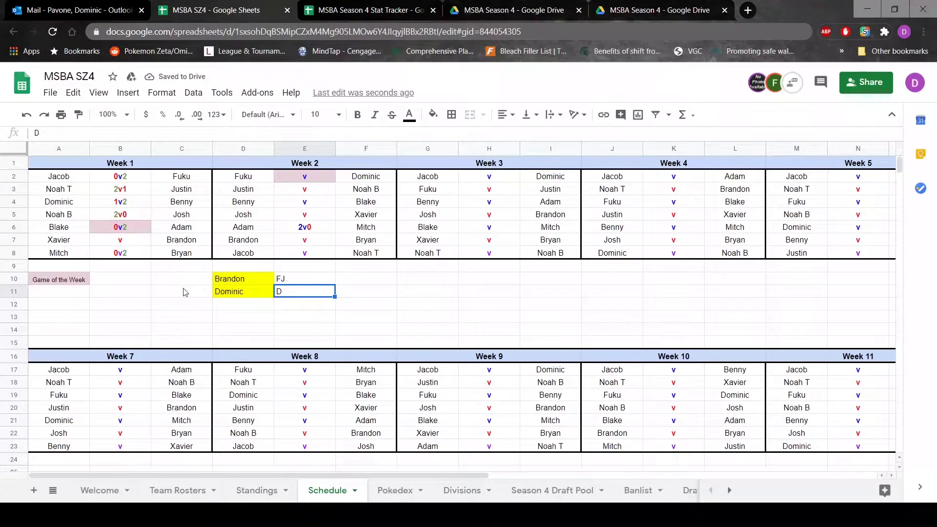
# Step: Fill cell A11 below the Game of the Week key with yellow and label it PICKEM'
pyautogui.click(62, 295)
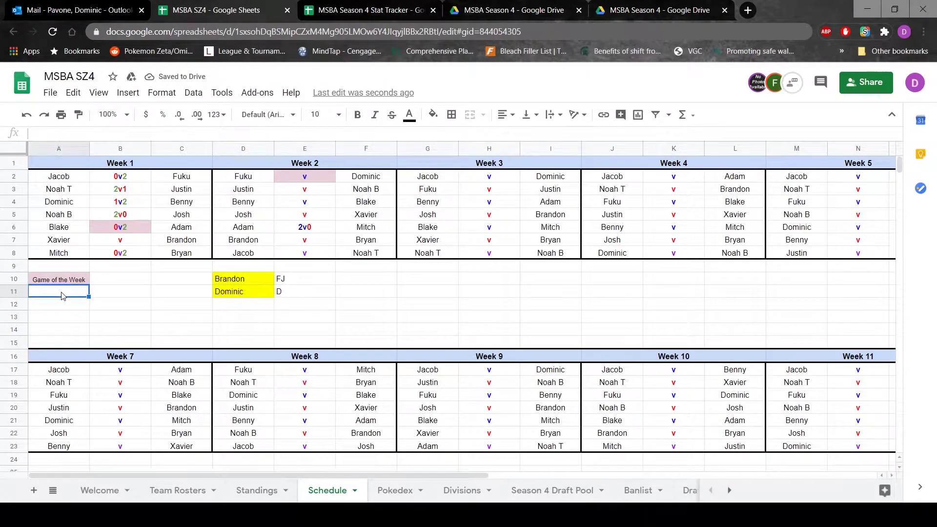
pyautogui.click(434, 115)
pyautogui.click(479, 172)
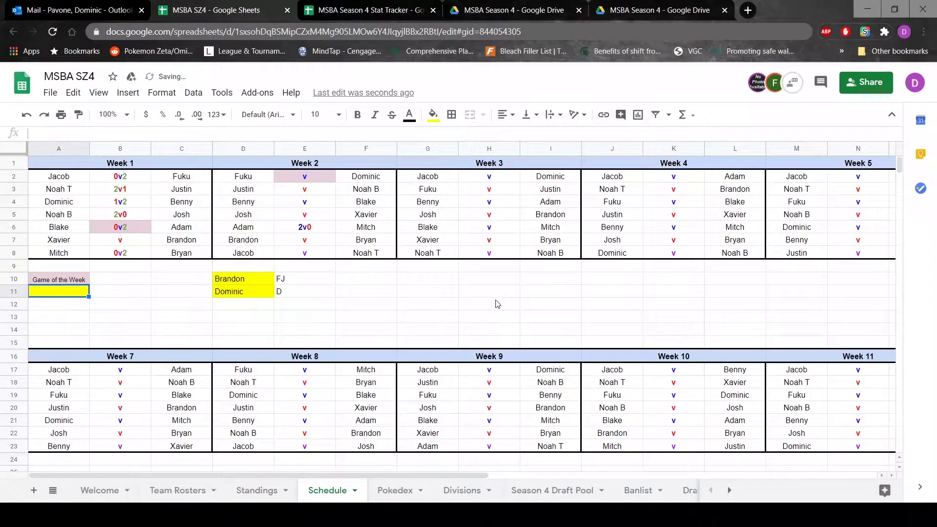
pyautogui.click(56, 280)
pyautogui.click(61, 289)
pyautogui.write('PICKEM')
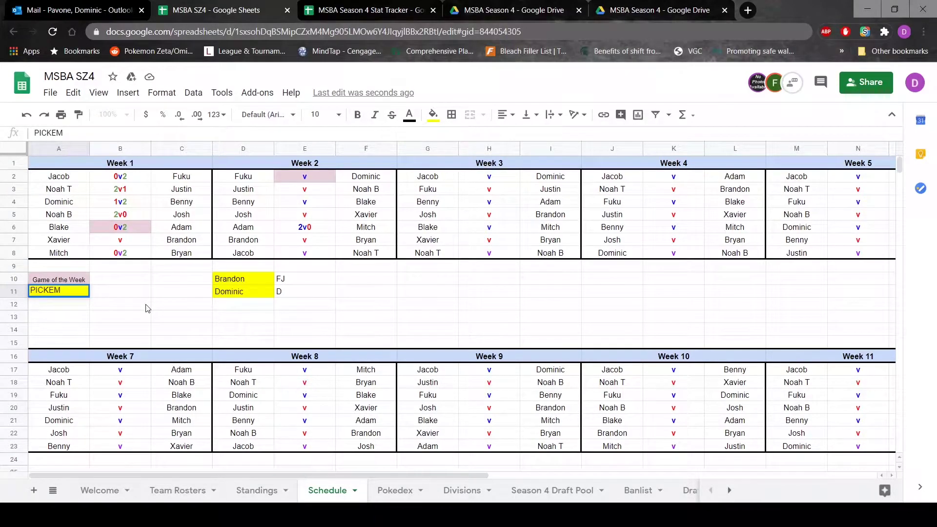
pyautogui.write("'")
pyautogui.click(320, 296)
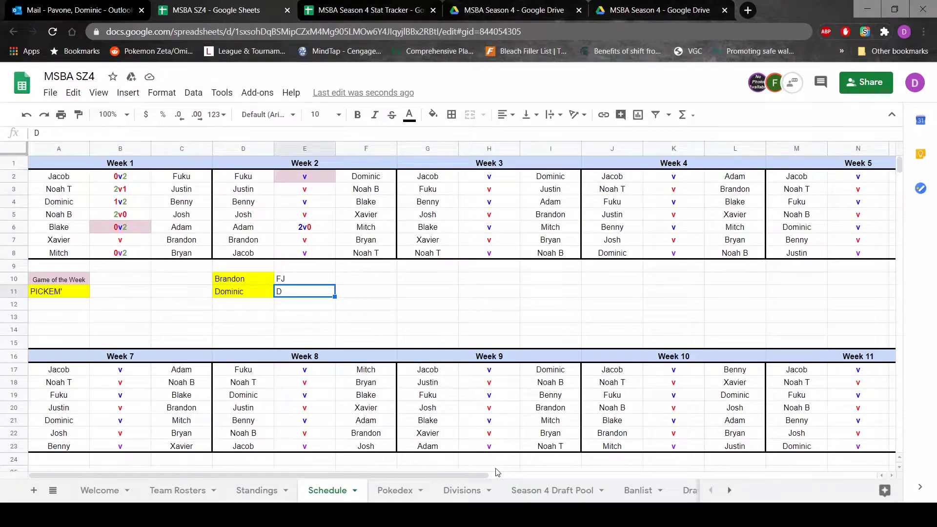
# Step: Examine the rosters of the Week 2 opponents on the Team Rosters sheet
pyautogui.click(199, 490)
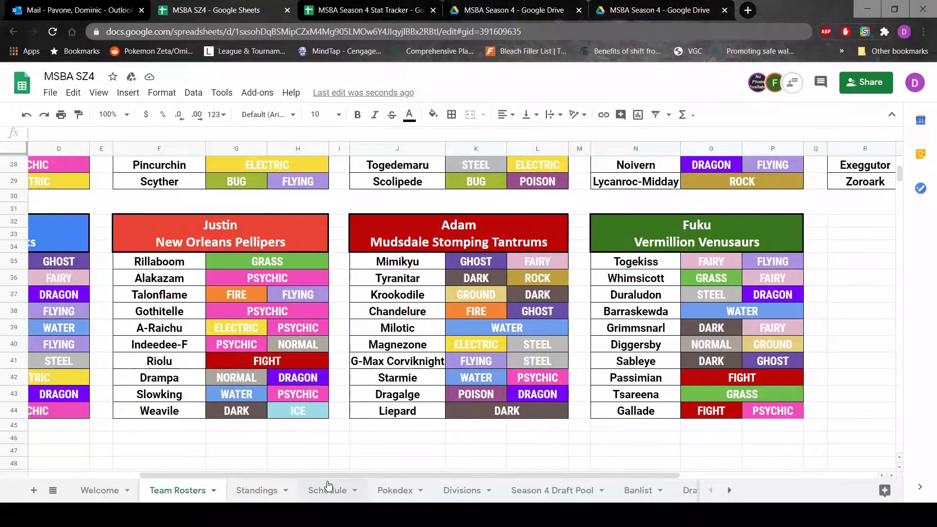
pyautogui.hscroll(-2, 326, 477)
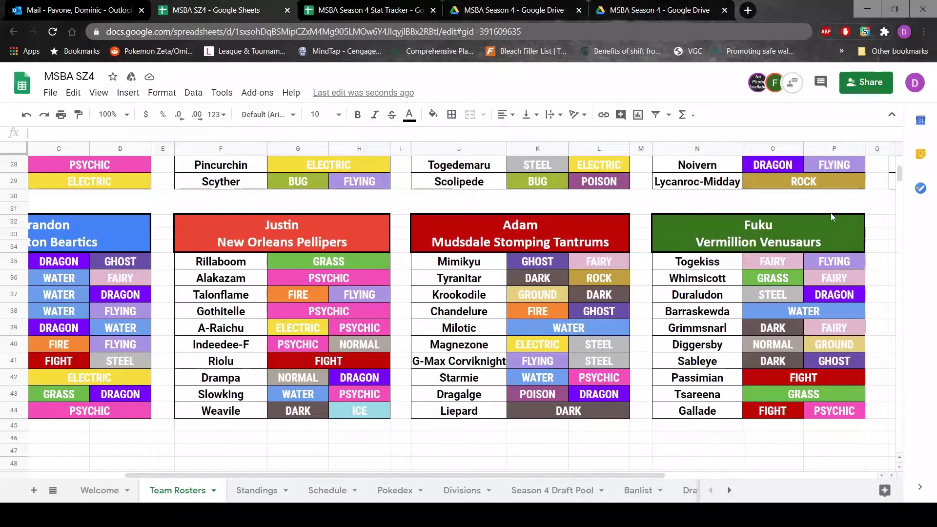
pyautogui.moveTo(900, 173); pyautogui.dragTo(901, 164)
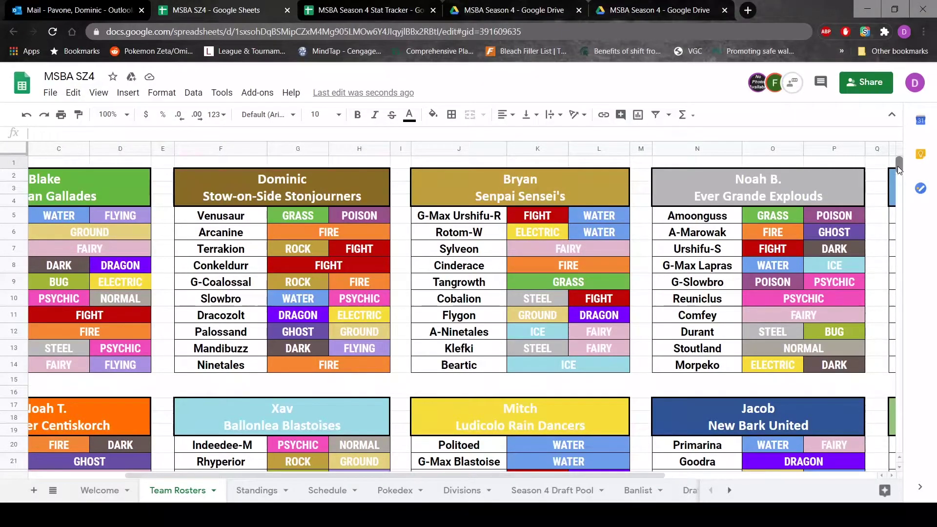
pyautogui.moveTo(897, 166)
pyautogui.mouseDown()
pyautogui.moveTo(896, 176)
pyautogui.moveTo(895, 165)
pyautogui.mouseUp()
pyautogui.moveTo(896, 168); pyautogui.dragTo(894, 176)
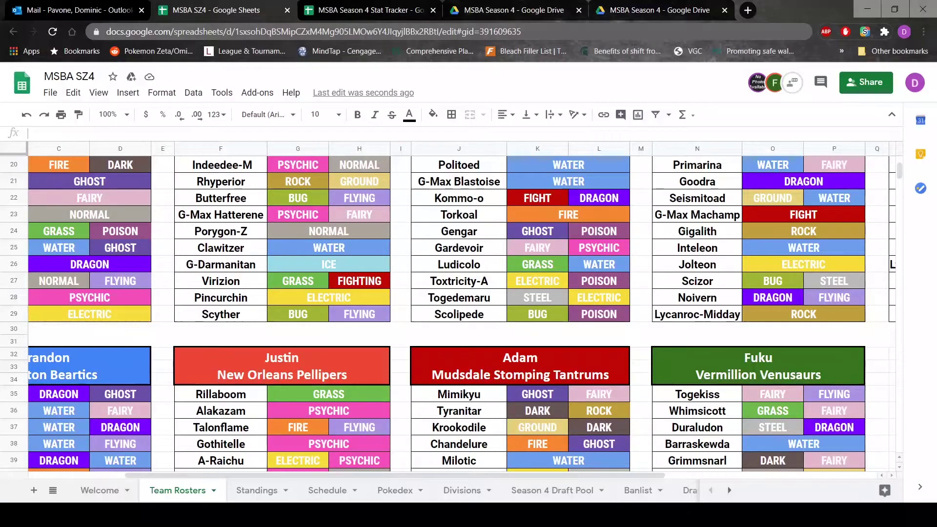
# Step: Back on the Schedule sheet, extend the second player's pick entry in cell E11 to DN
pyautogui.click(326, 490)
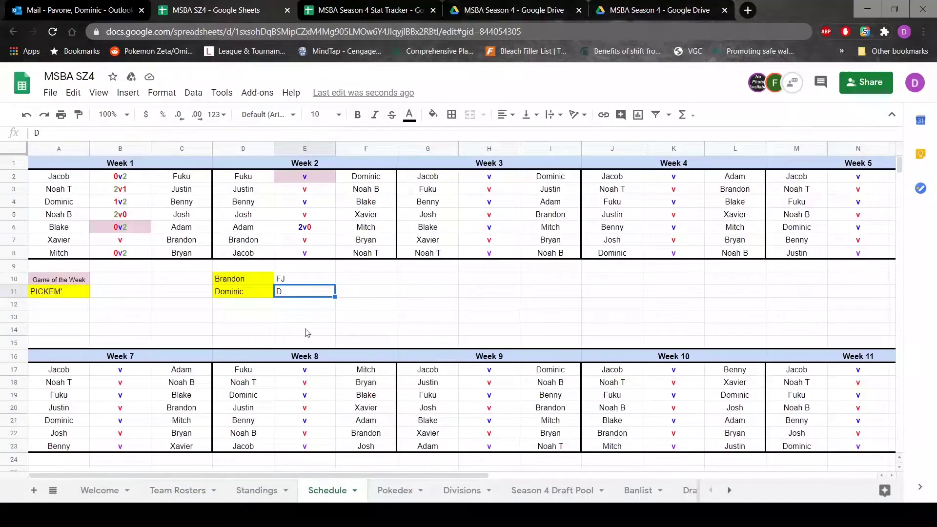
pyautogui.doubleClick(309, 294)
pyautogui.write('N')
pyautogui.click(311, 284)
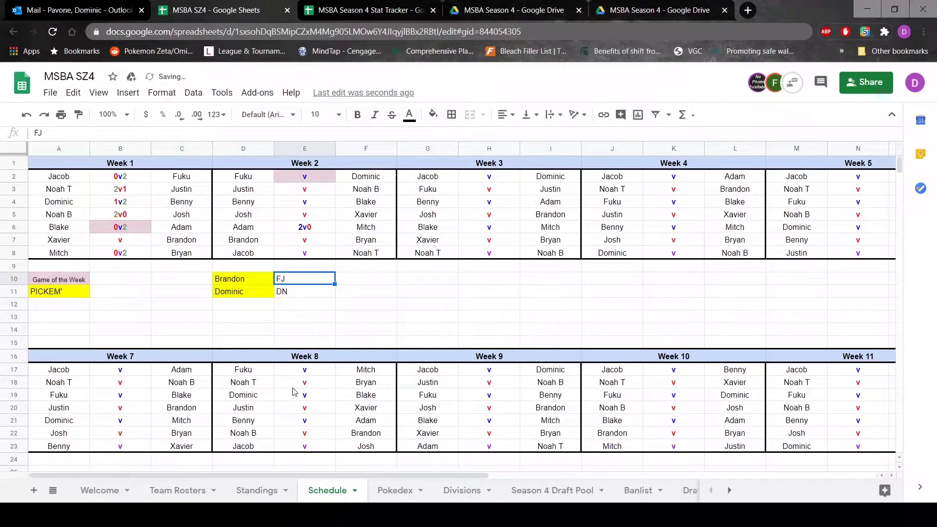
# Step: Compare the team rosters across all three rows of the Team Rosters sheet for the next Week 2 matchup
pyautogui.click(177, 491)
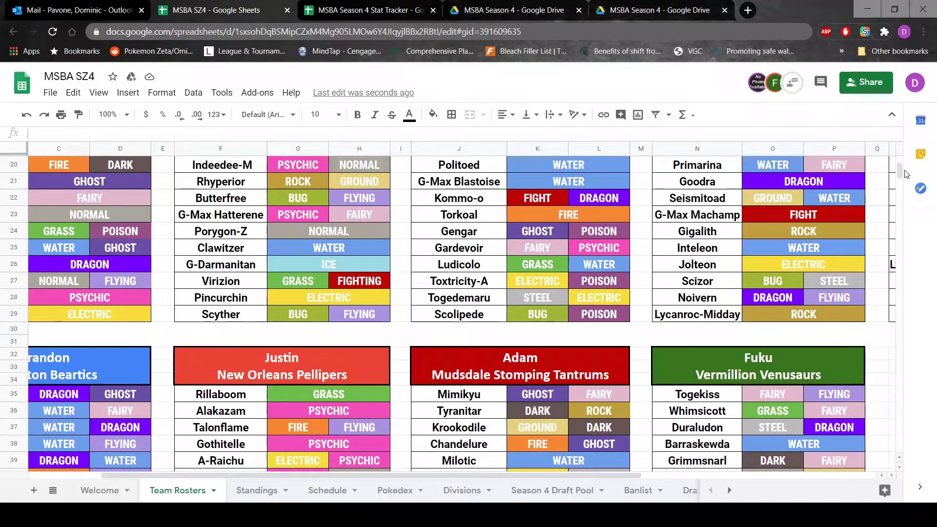
pyautogui.moveTo(899, 172); pyautogui.dragTo(900, 163)
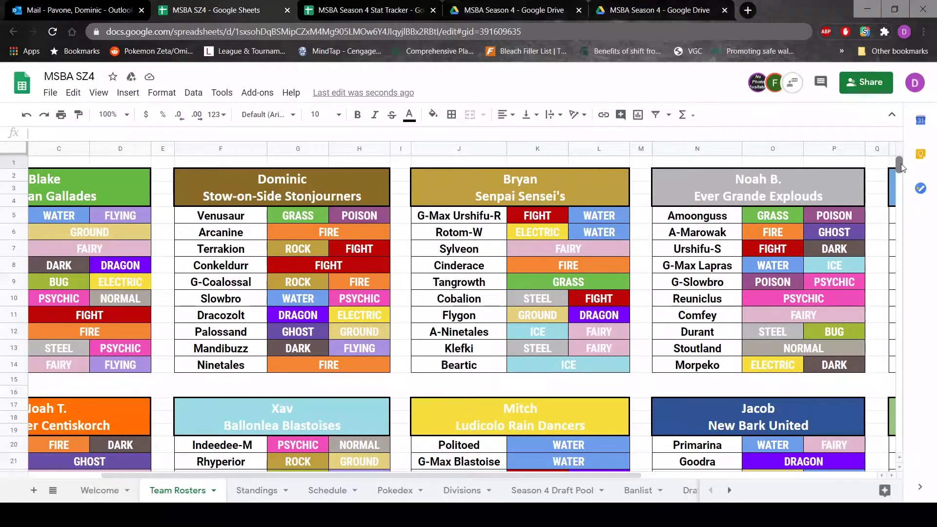
pyautogui.moveTo(901, 164); pyautogui.dragTo(896, 173)
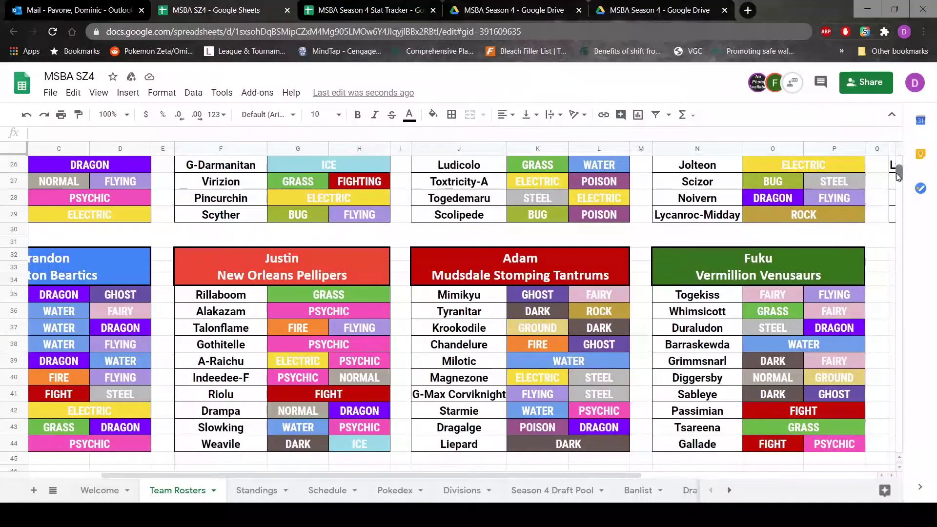
pyautogui.scroll(1, 896, 171)
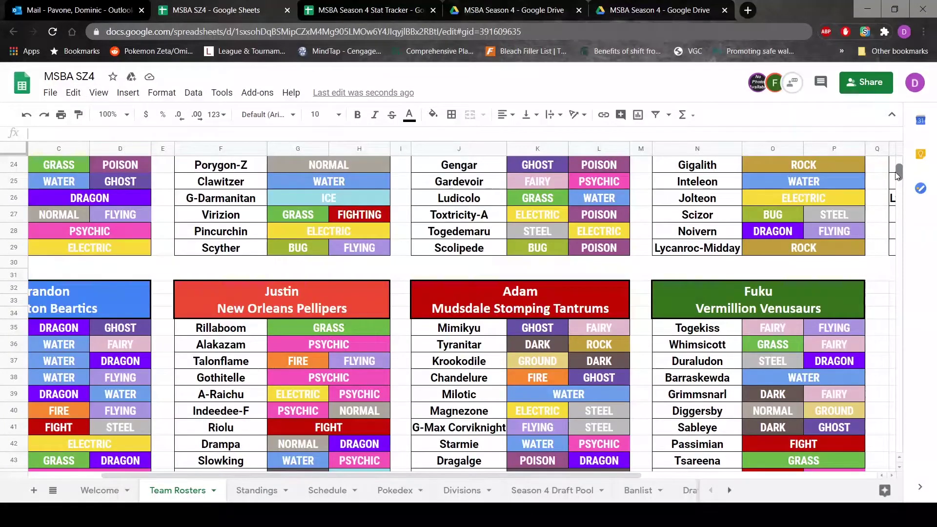
pyautogui.moveTo(896, 175); pyautogui.dragTo(891, 163)
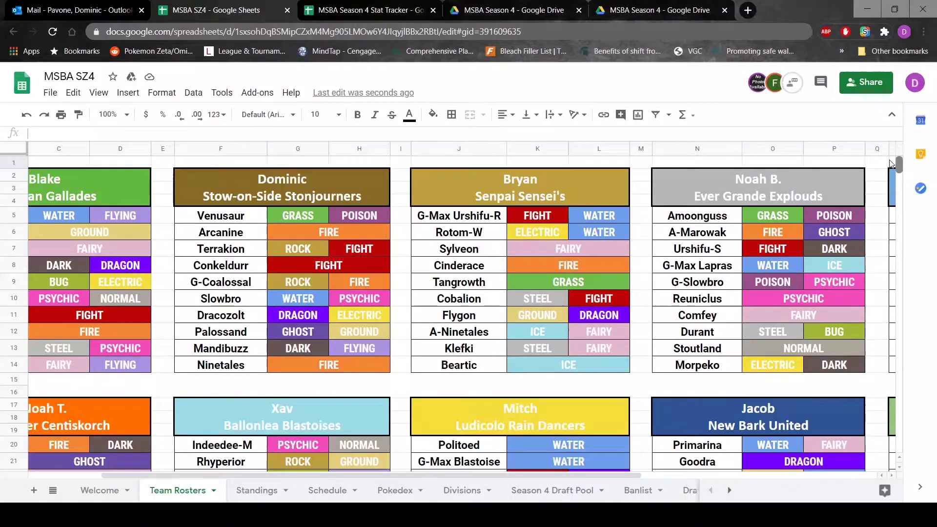
pyautogui.moveTo(890, 163); pyautogui.dragTo(885, 162)
pyautogui.scroll(-3, 886, 171)
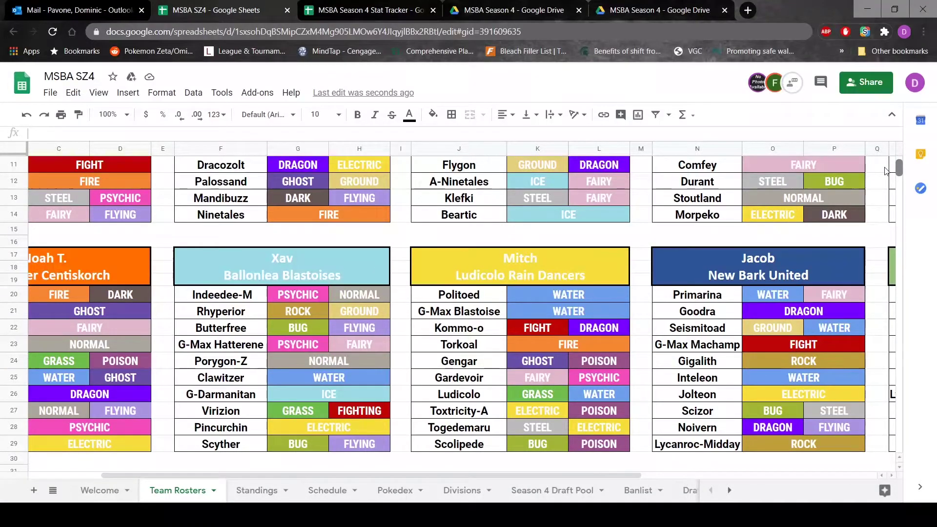
pyautogui.scroll(1, 886, 171)
pyautogui.scroll(3, 884, 170)
pyautogui.scroll(-8, 885, 173)
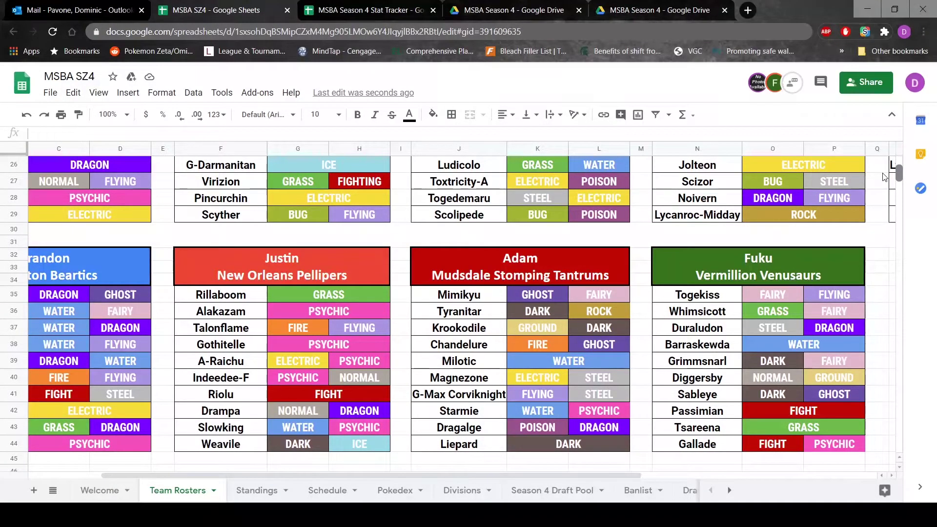
# Step: Compare the top-row team rosters with the third-row ones, including the Ever Grande Explouds and New Orleans Pellipers
pyautogui.scroll(5, 884, 173)
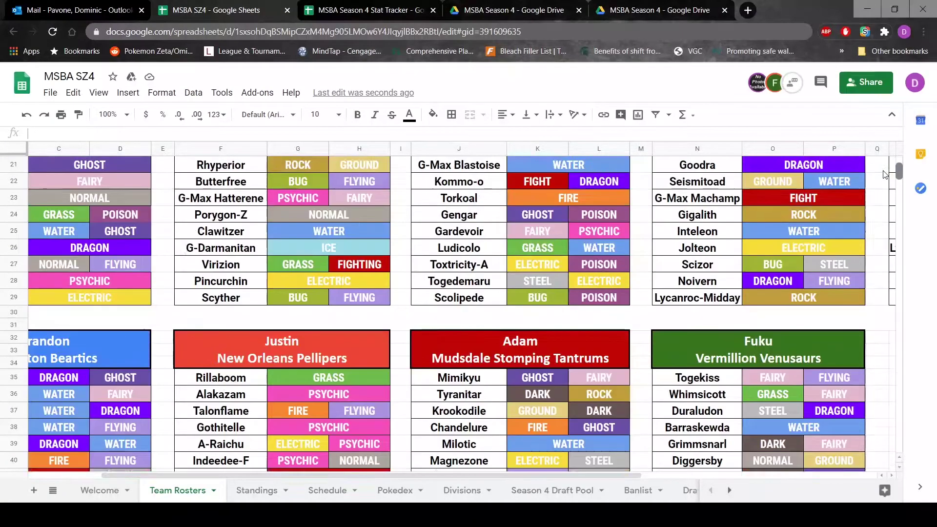
pyautogui.scroll(2, 884, 170)
pyautogui.scroll(-4, 883, 171)
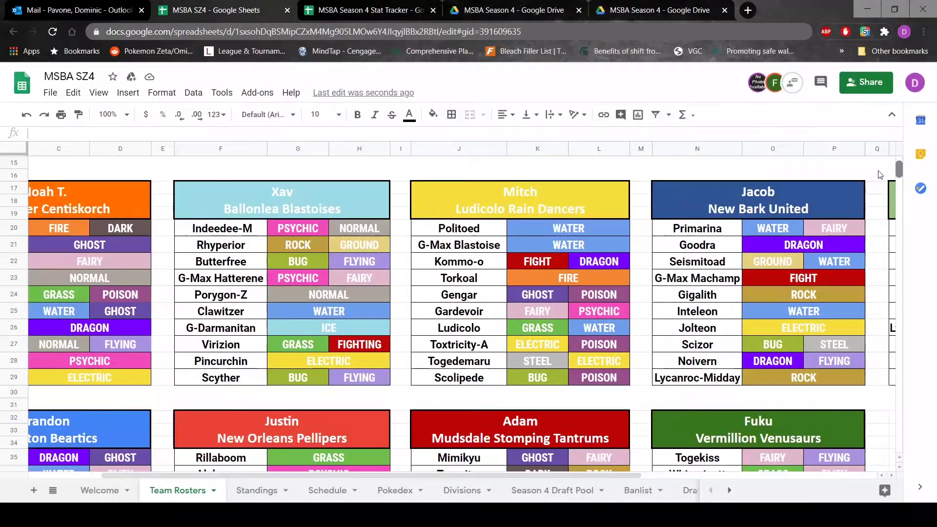
pyautogui.scroll(-3, 881, 175)
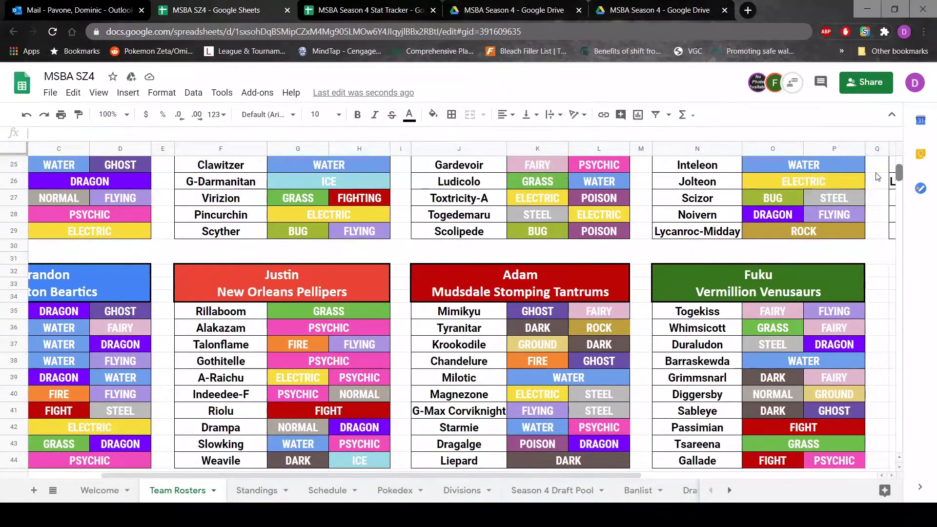
pyautogui.scroll(8, 876, 169)
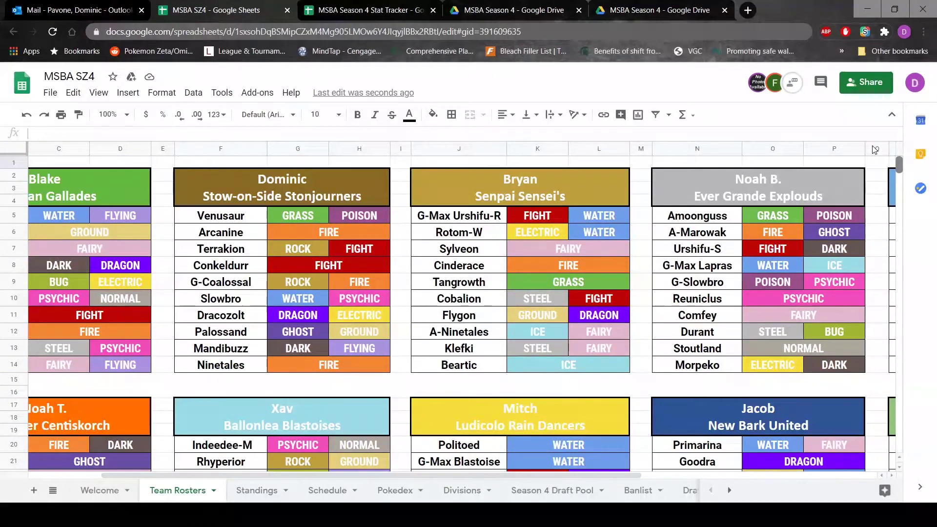
pyautogui.scroll(-8, 875, 166)
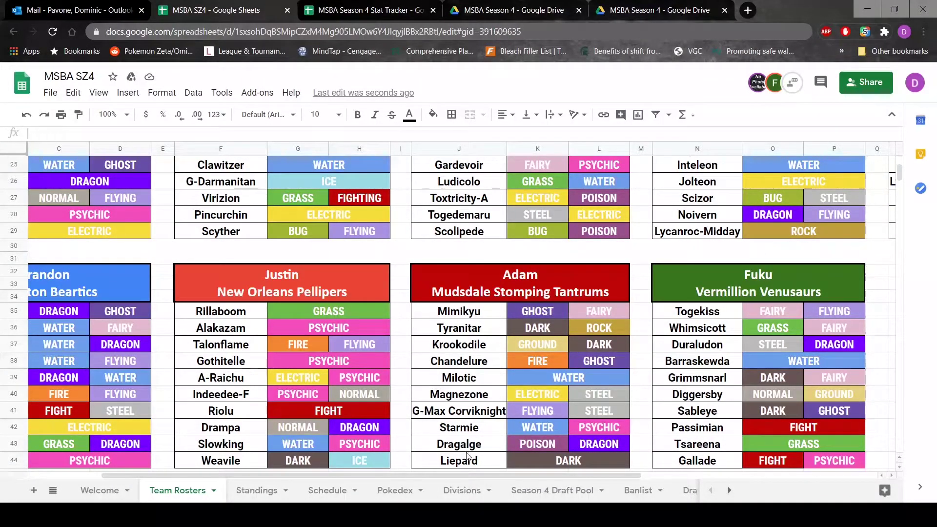
# Step: Return to the Schedule sheet with the Week 2 matchups and close the Outlook mail browser tab
pyautogui.click(327, 491)
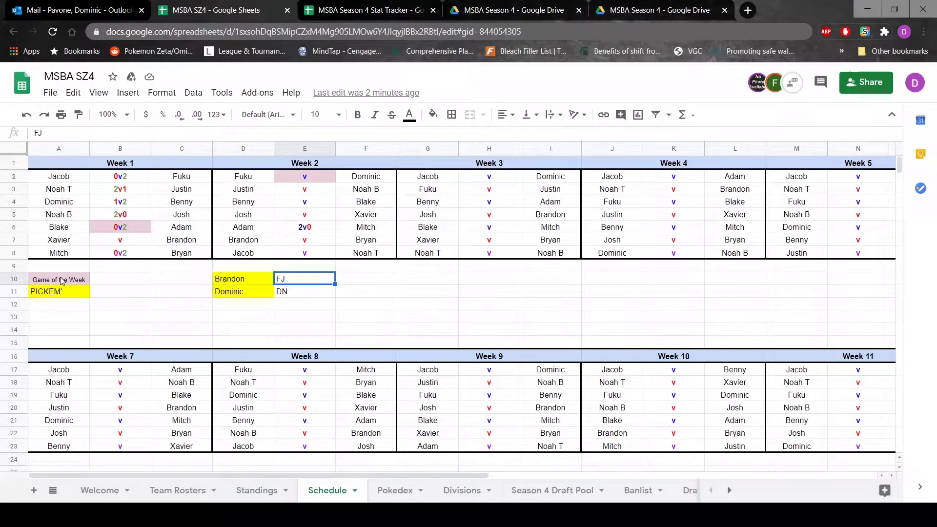
pyautogui.click(142, 11)
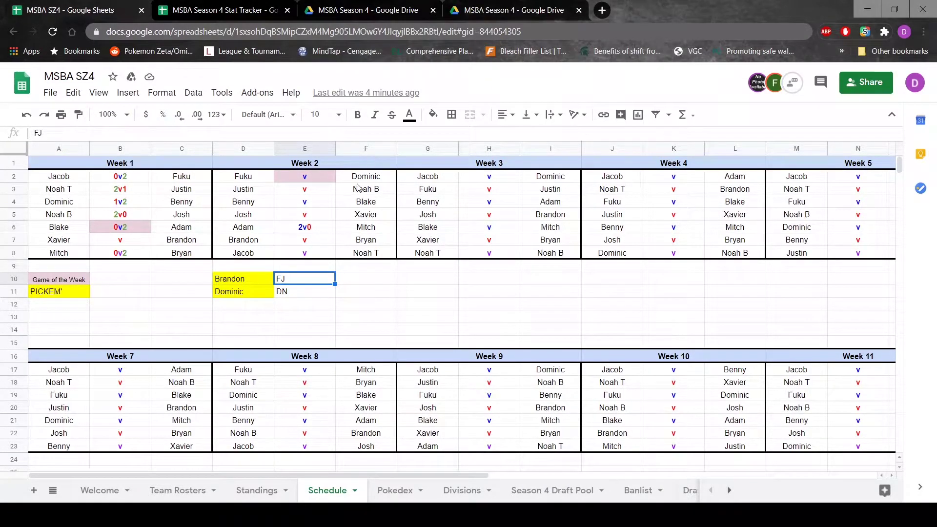
# Step: On the Team Rosters sheet, compare the Galarian Gallades roster with the Farsighted Flygons roster
pyautogui.click(195, 487)
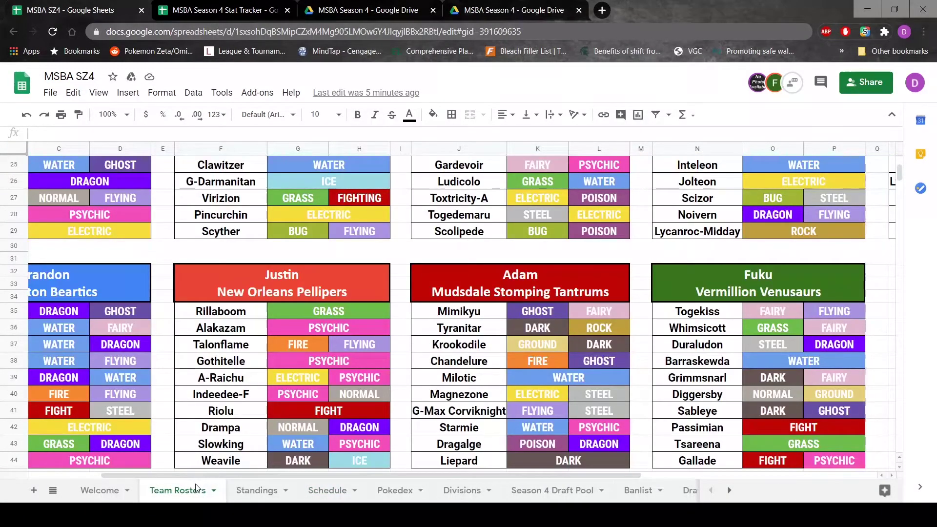
pyautogui.moveTo(248, 474); pyautogui.dragTo(175, 465)
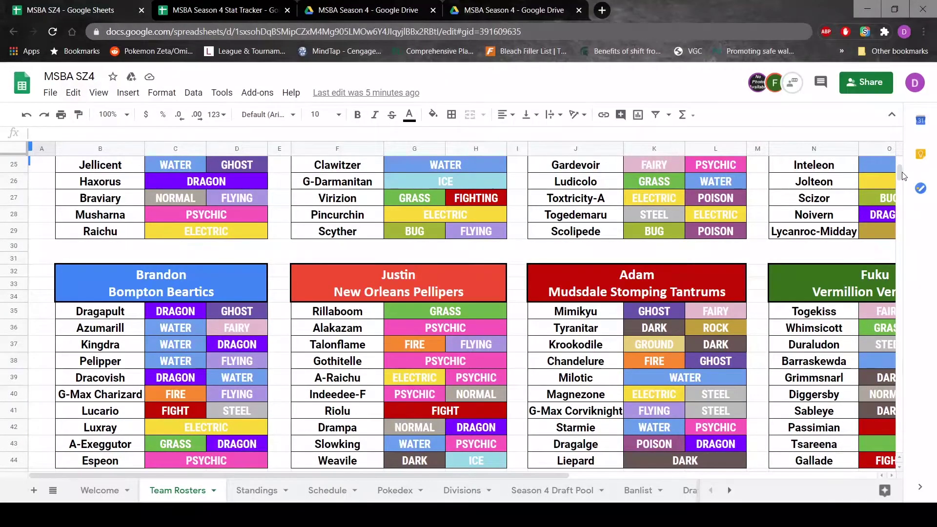
pyautogui.moveTo(900, 174); pyautogui.dragTo(895, 157)
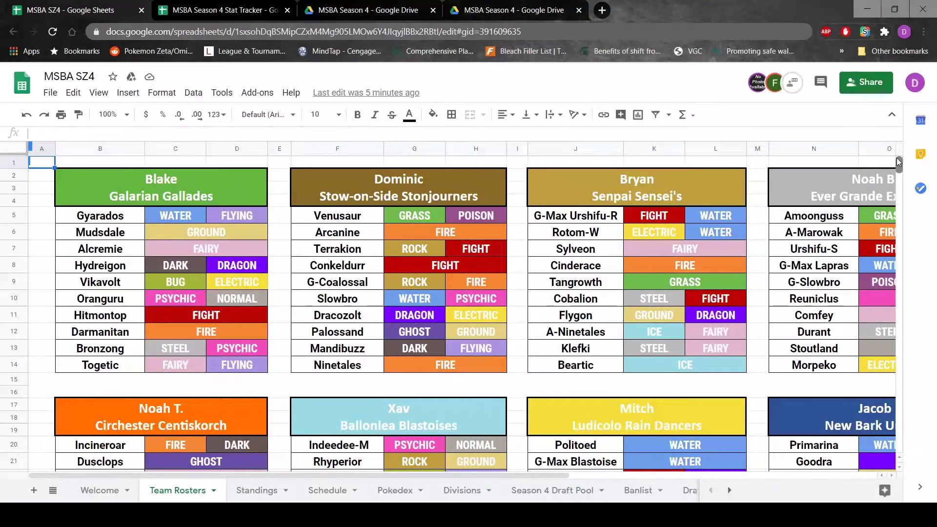
pyautogui.moveTo(898, 165)
pyautogui.mouseDown()
pyautogui.moveTo(893, 178)
pyautogui.moveTo(886, 164)
pyautogui.mouseUp()
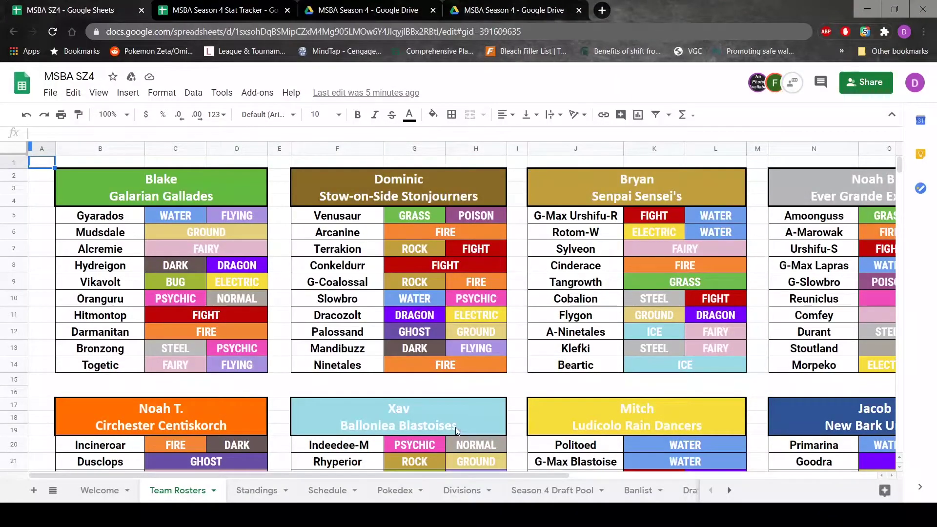
pyautogui.moveTo(272, 473); pyautogui.dragTo(549, 461)
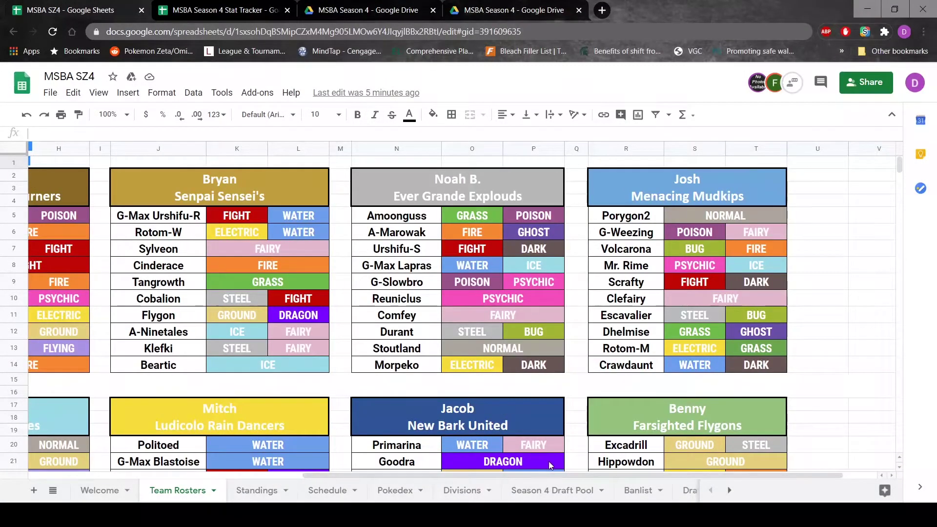
pyautogui.moveTo(898, 166); pyautogui.dragTo(897, 175)
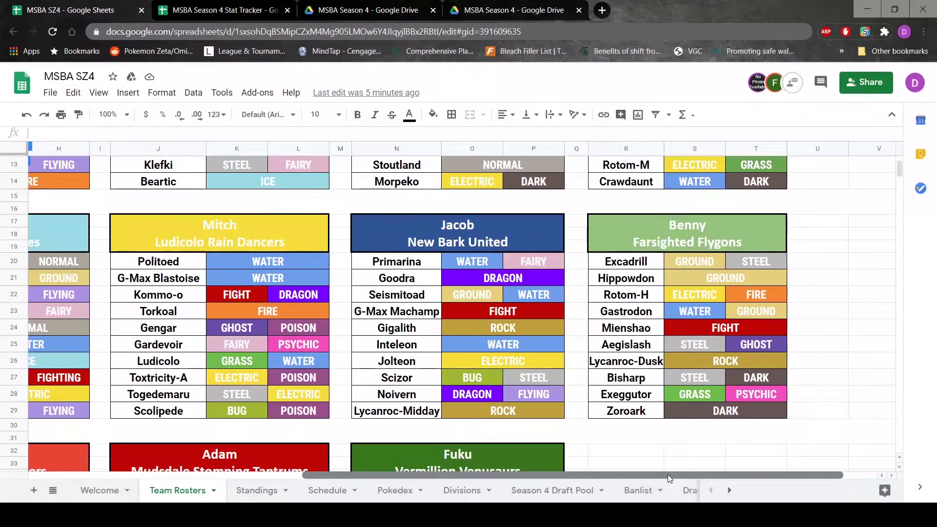
pyautogui.moveTo(668, 475); pyautogui.dragTo(437, 456)
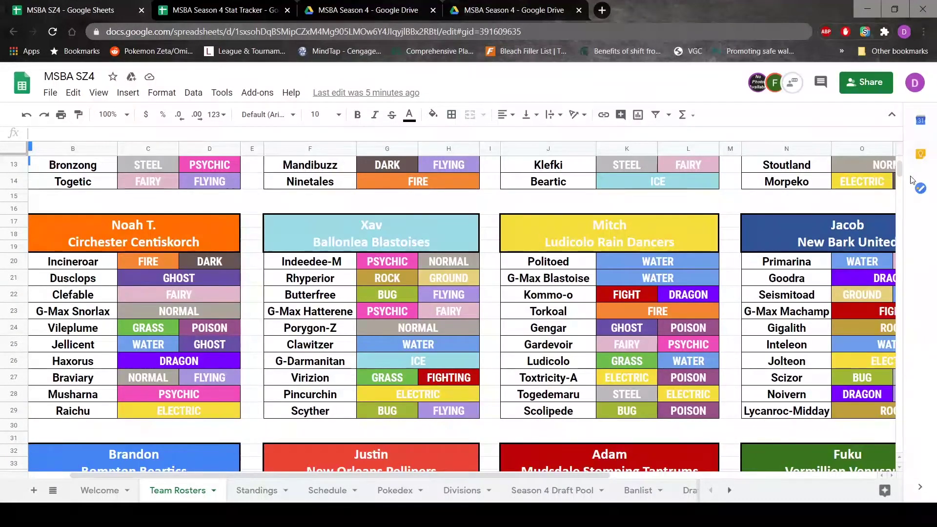
pyautogui.moveTo(900, 170); pyautogui.dragTo(896, 151)
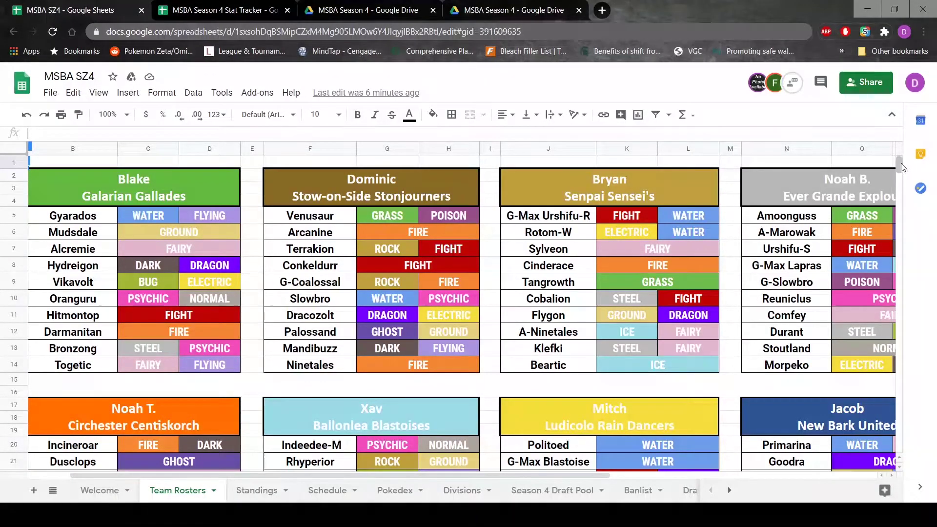
# Step: Examine the Farsighted Flygons roster and the neighbouring rosters in the last columns of the Team Rosters sheet
pyautogui.moveTo(526, 474); pyautogui.dragTo(768, 459)
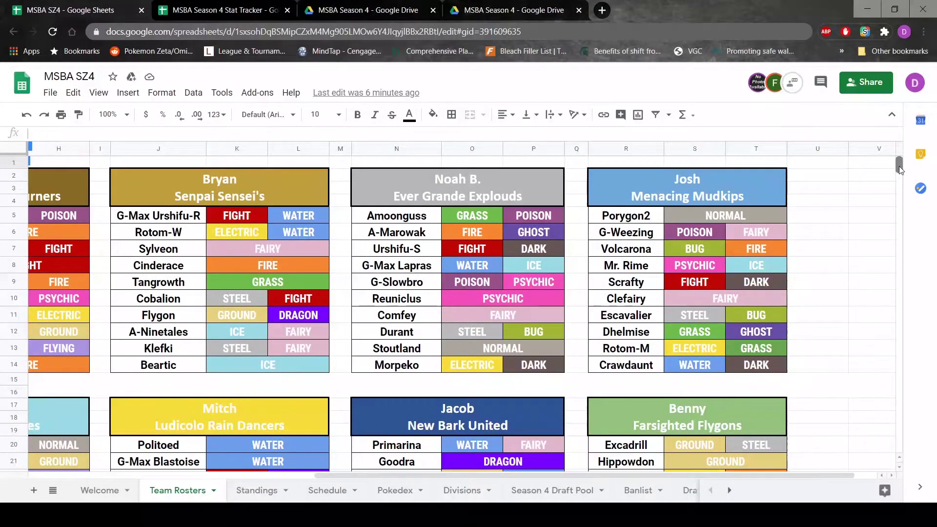
pyautogui.moveTo(899, 166); pyautogui.dragTo(900, 174)
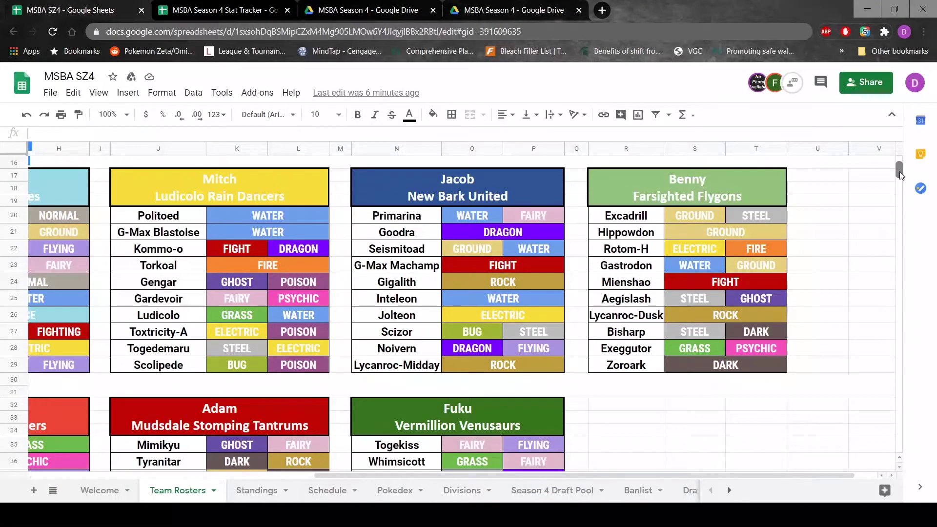
pyautogui.scroll(1, 899, 170)
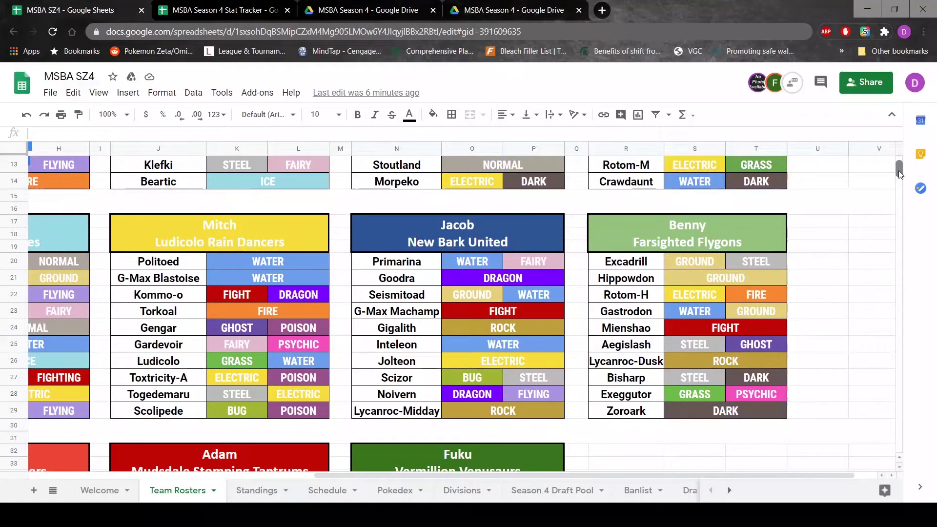
pyautogui.moveTo(898, 171); pyautogui.dragTo(899, 168)
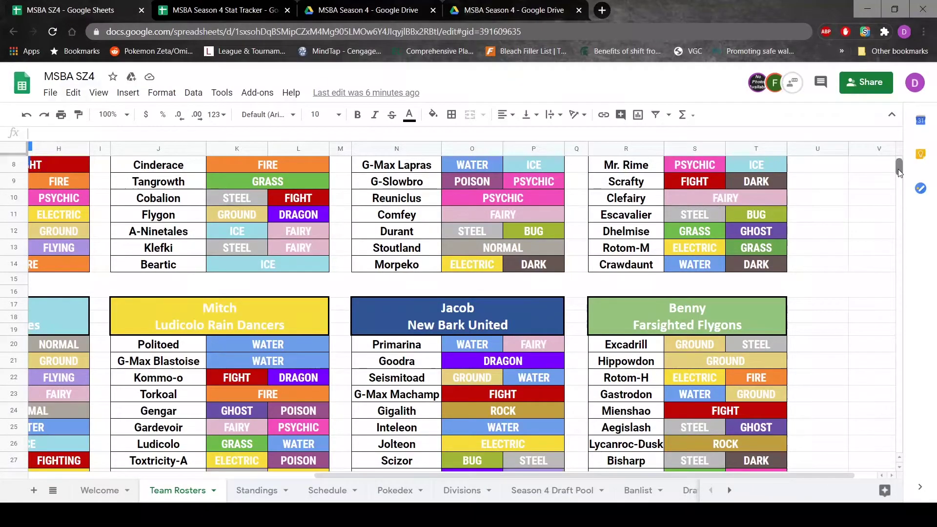
pyautogui.scroll(-1, 898, 169)
pyautogui.scroll(-2, 898, 169)
pyautogui.scroll(6, 898, 168)
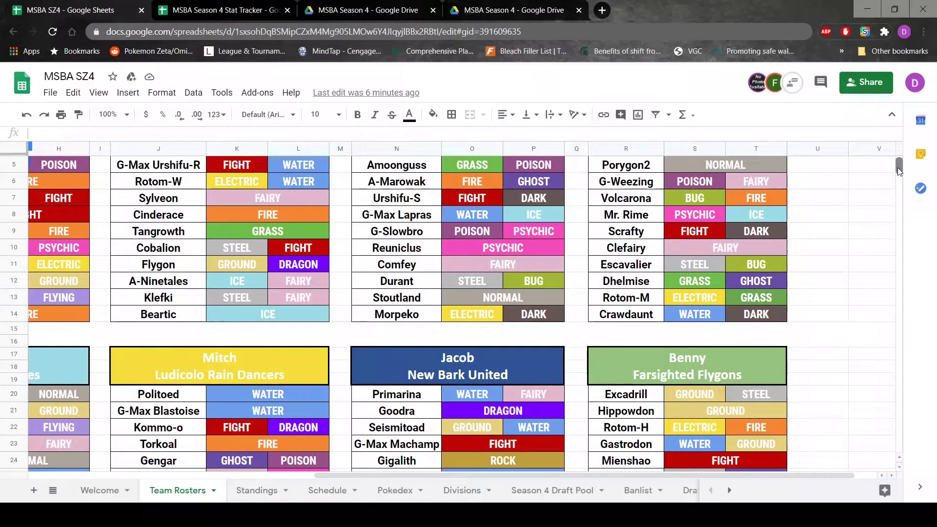
pyautogui.scroll(-1, 897, 168)
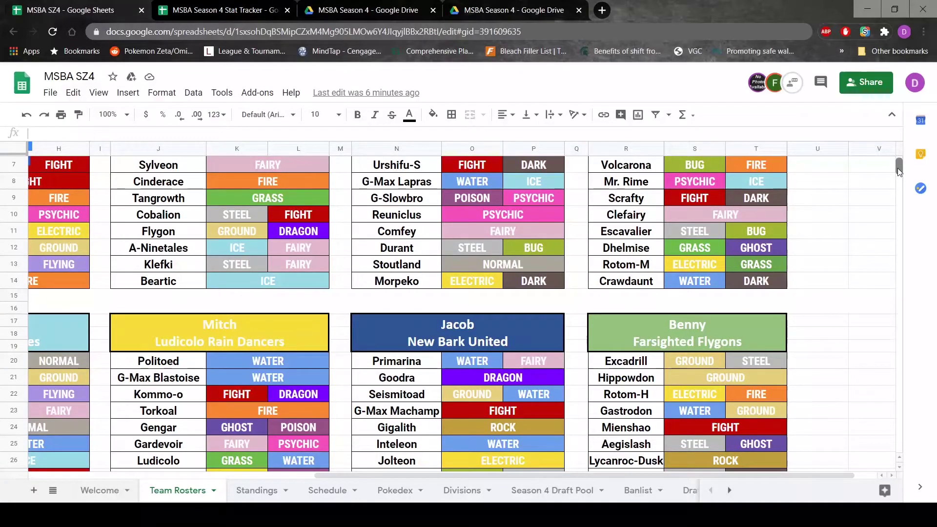
pyautogui.scroll(2, 897, 168)
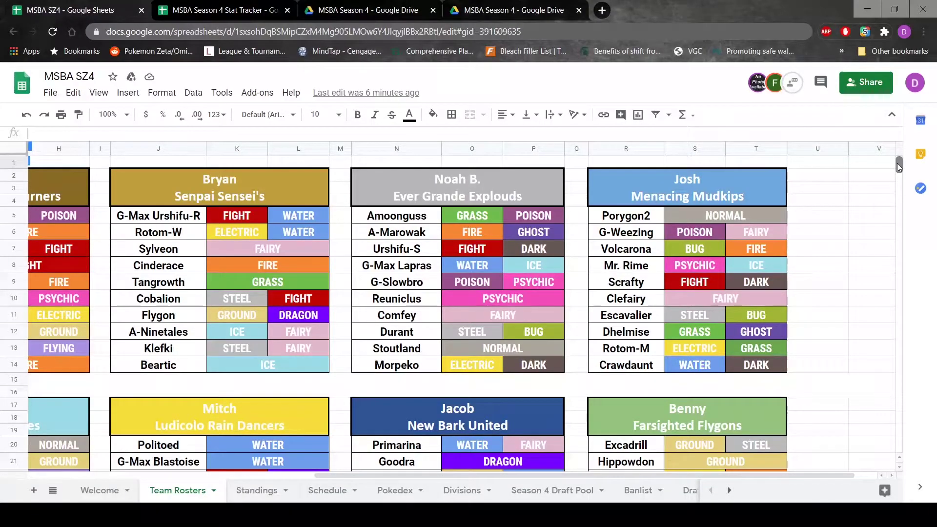
pyautogui.moveTo(897, 163); pyautogui.dragTo(897, 171)
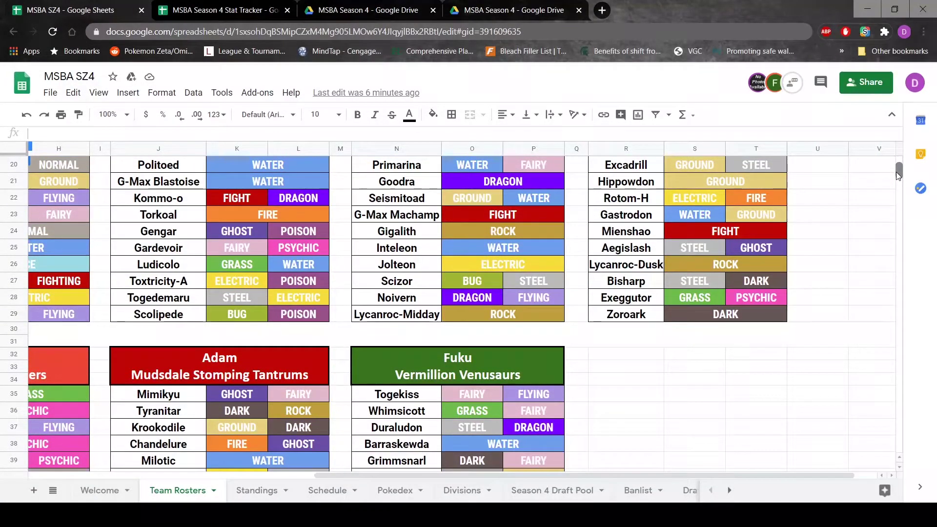
pyautogui.scroll(1, 897, 172)
pyautogui.scroll(4, 897, 173)
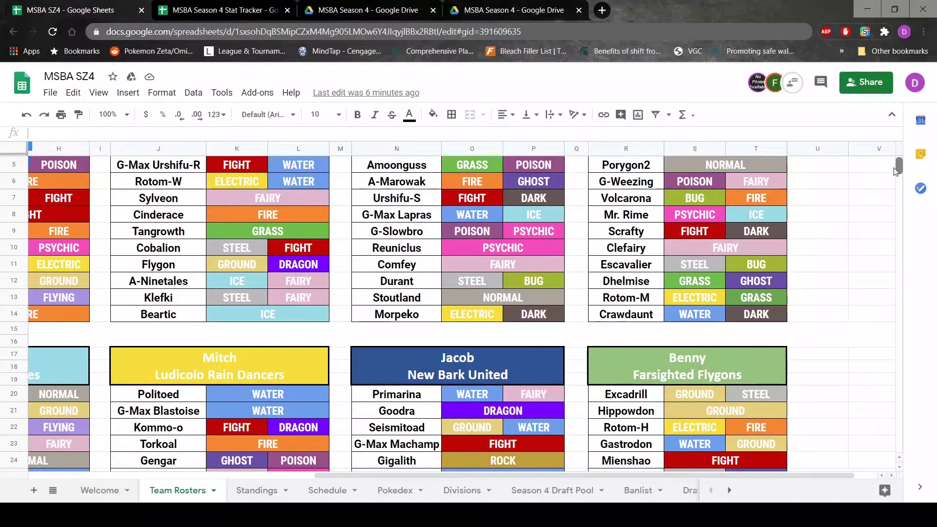
pyautogui.scroll(2, 895, 171)
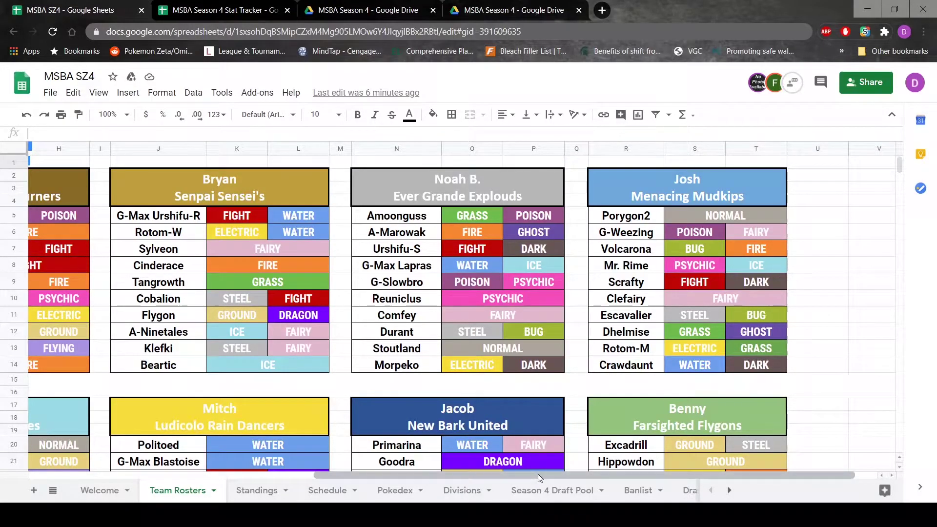
# Step: Compare the Galarian Gallades and the other rosters in the first columns with the Menacing Mudkips and Farsighted Flygons rosters
pyautogui.moveTo(539, 474); pyautogui.dragTo(282, 468)
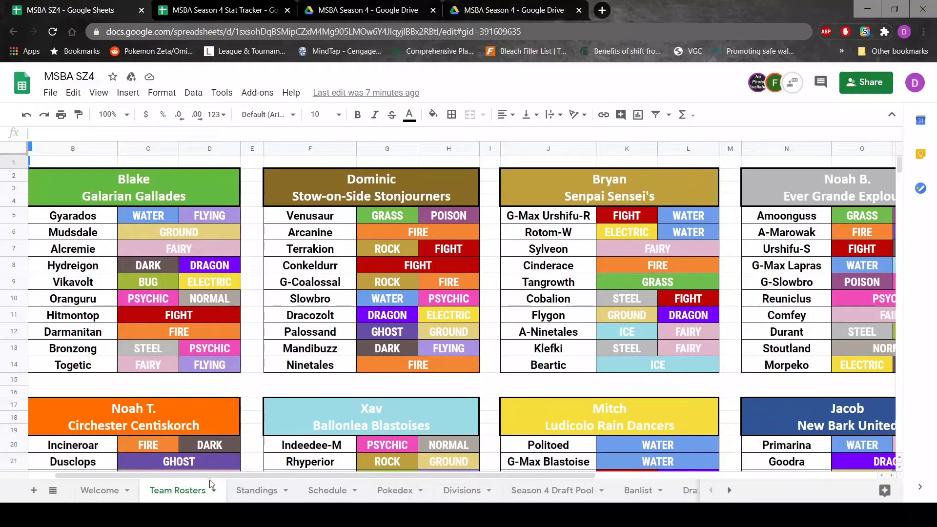
pyautogui.moveTo(211, 480); pyautogui.dragTo(424, 480)
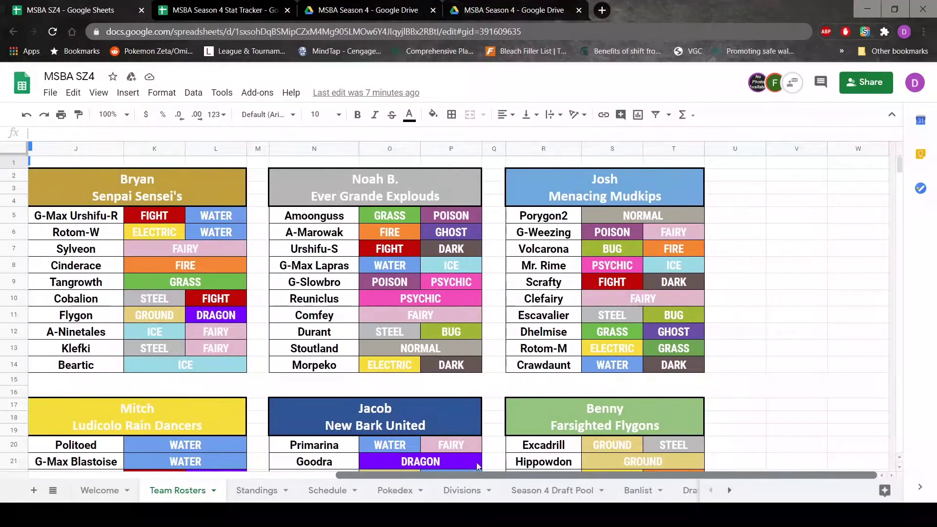
pyautogui.hscroll(-5, 420, 464)
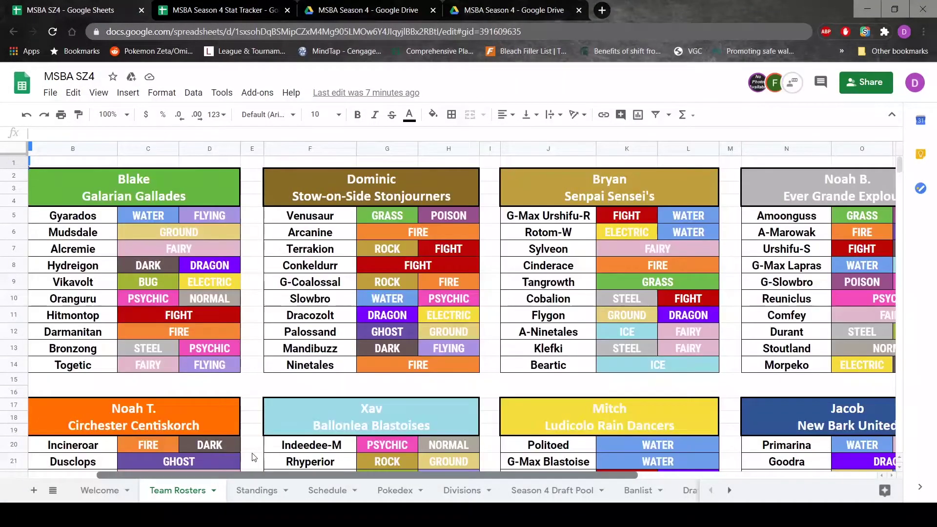
pyautogui.hscroll(1, 201, 461)
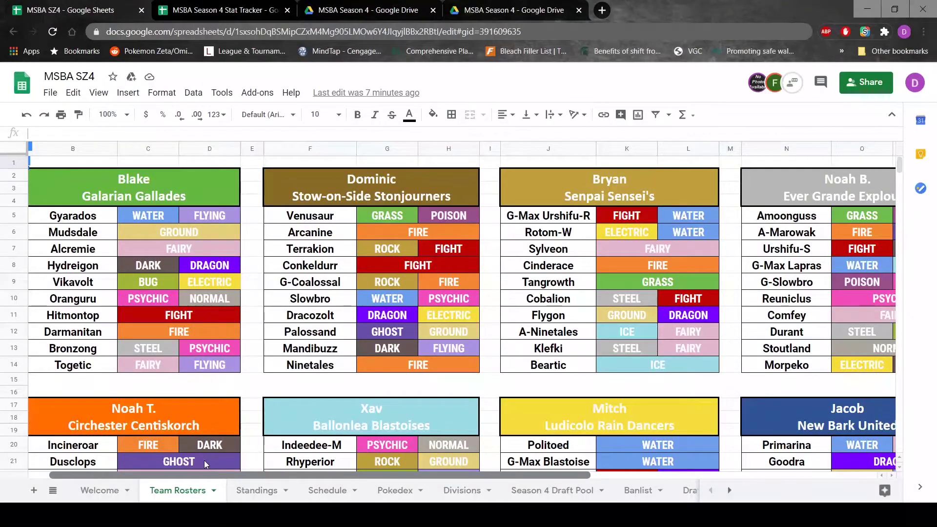
pyautogui.hscroll(6, 204, 460)
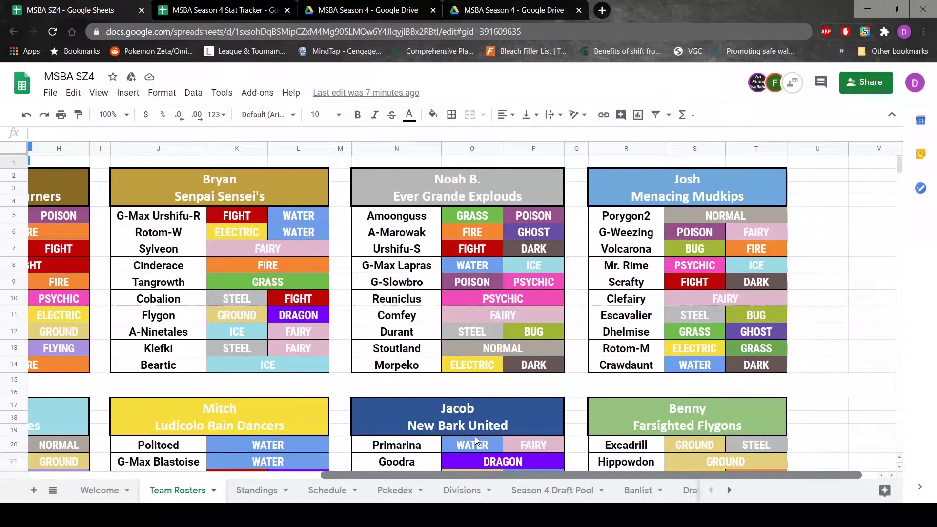
pyautogui.moveTo(899, 165); pyautogui.dragTo(900, 178)
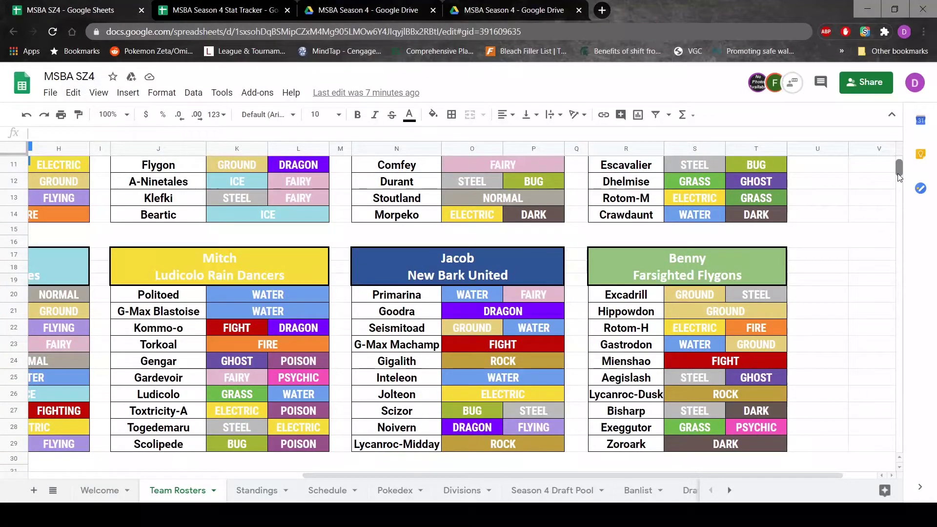
pyautogui.moveTo(900, 177)
pyautogui.mouseDown()
pyautogui.moveTo(895, 214)
pyautogui.moveTo(893, 171)
pyautogui.mouseUp()
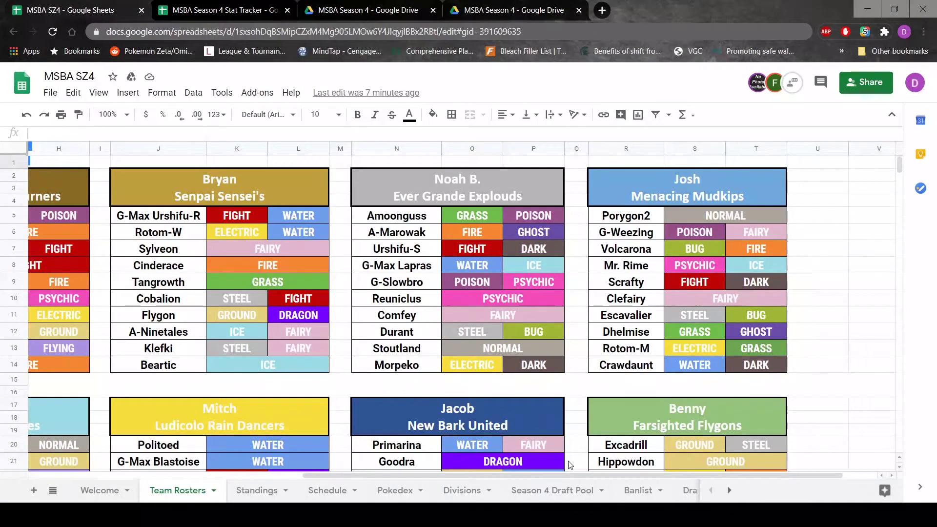
pyautogui.moveTo(561, 473); pyautogui.dragTo(322, 461)
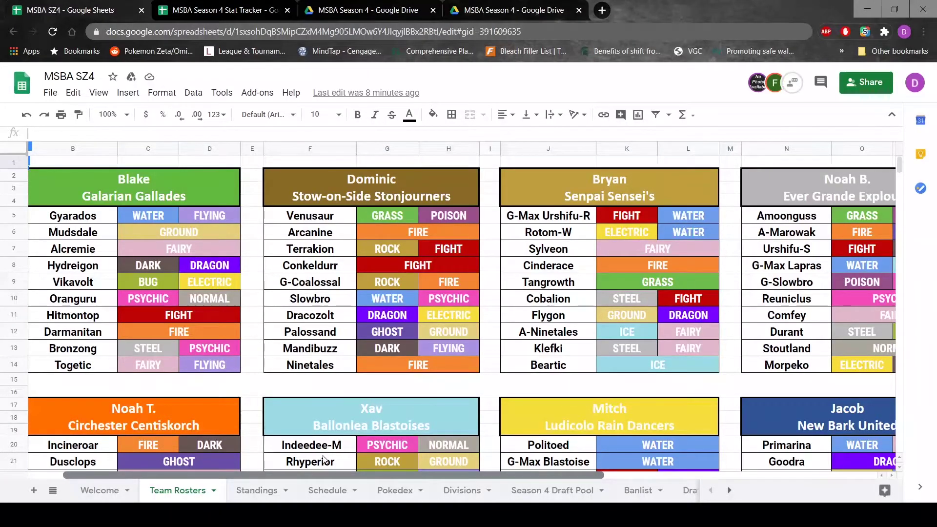
pyautogui.hscroll(7, 381, 446)
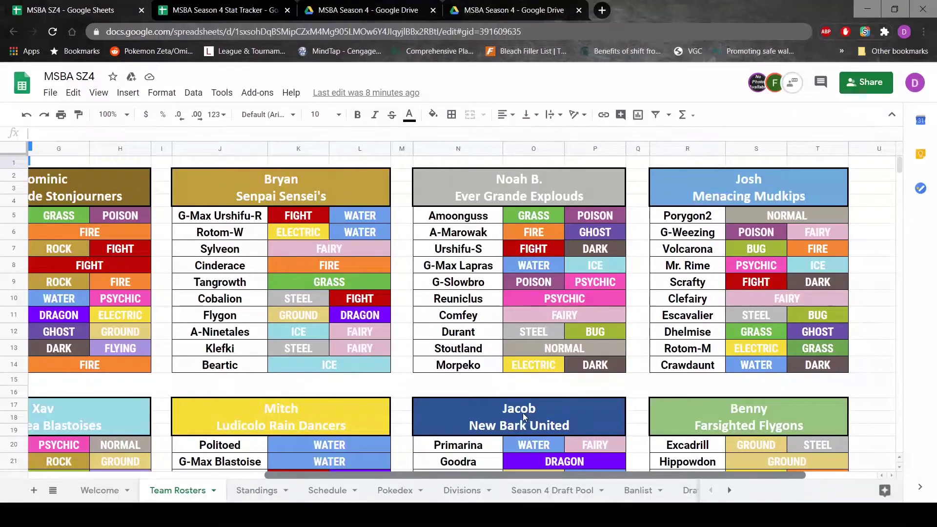
pyautogui.hscroll(-2, 510, 414)
pyautogui.hscroll(2, 510, 414)
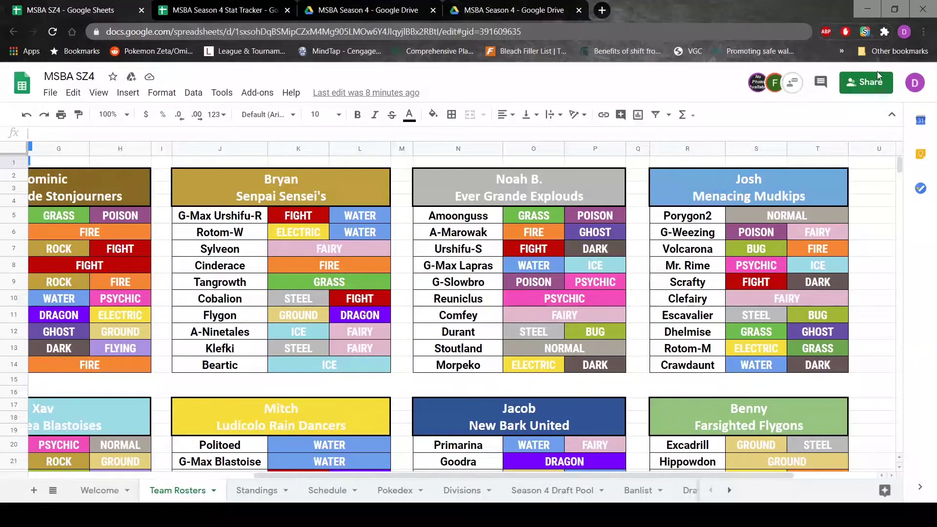
# Step: Examine the Galarian Gallades roster in the first columns of the Team Rosters sheet, going through Mudsdale, Alcremie, Hydreigon and Vikavolt
pyautogui.scroll(-1, 900, 168)
pyautogui.moveTo(900, 167); pyautogui.dragTo(896, 158)
pyautogui.moveTo(519, 472); pyautogui.dragTo(261, 467)
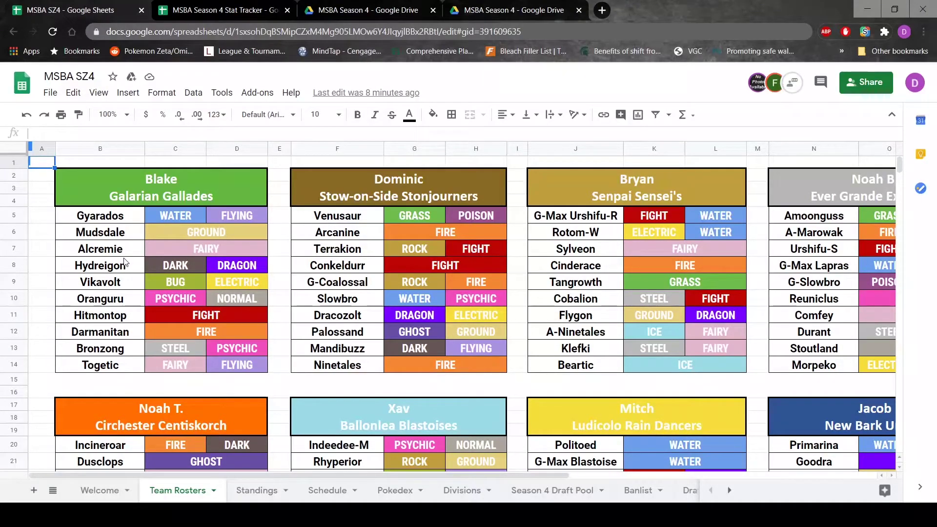
pyautogui.click(114, 233)
pyautogui.click(115, 250)
pyautogui.click(114, 270)
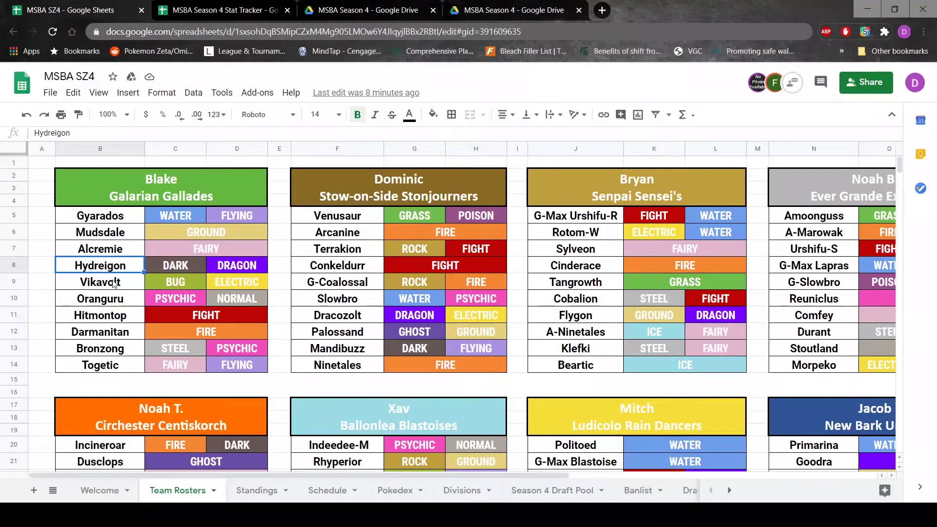
pyautogui.click(114, 283)
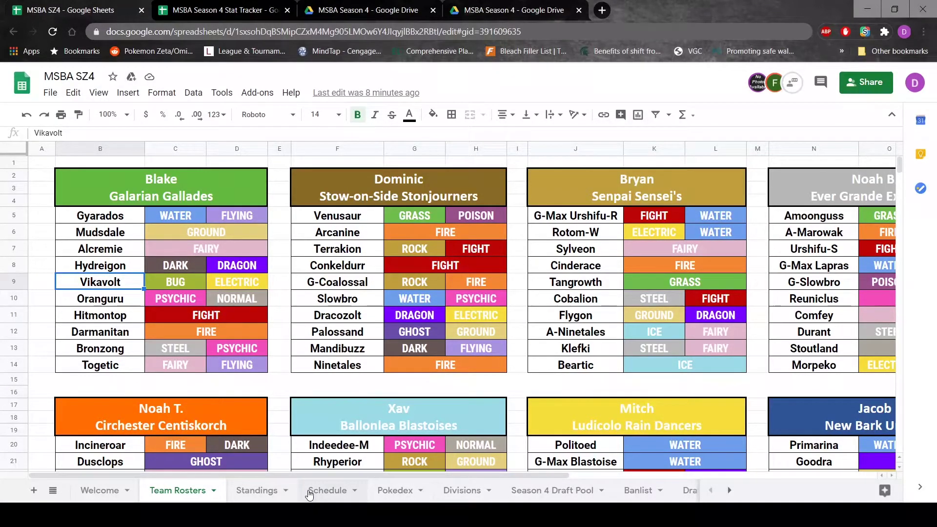
# Step: On the Schedule sheet, append Be to both Week 2 pick'em entries, making E11 DNBe and E10 FJBe
pyautogui.click(326, 490)
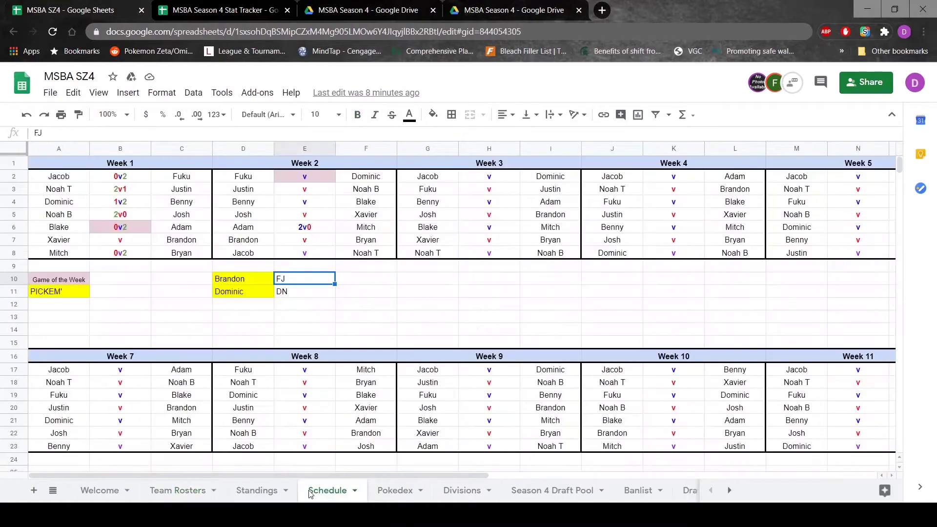
pyautogui.click(297, 291)
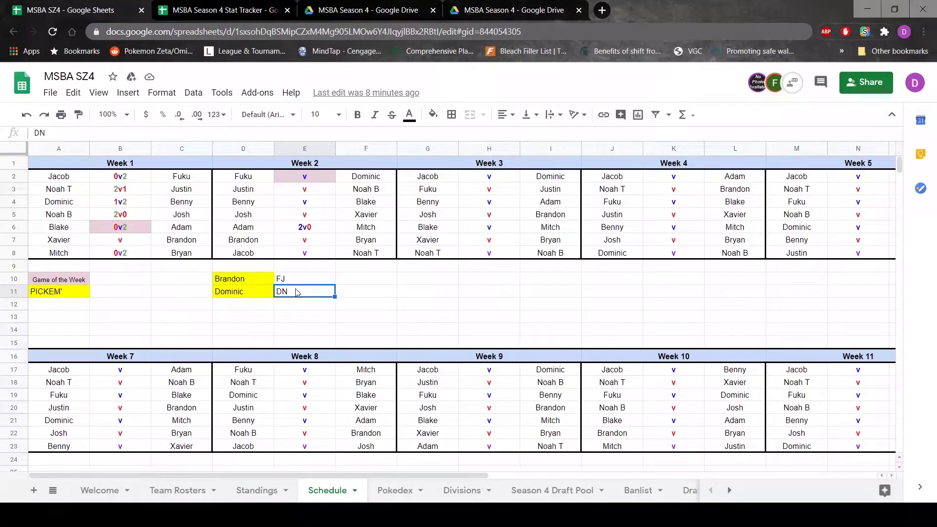
pyautogui.doubleClick(296, 289)
pyautogui.write('B')
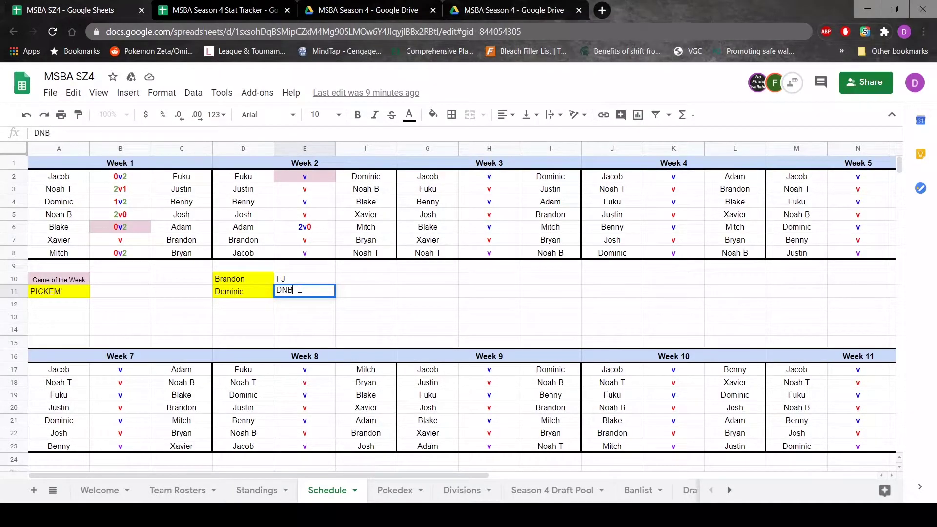
pyautogui.write('e')
pyautogui.click(295, 276)
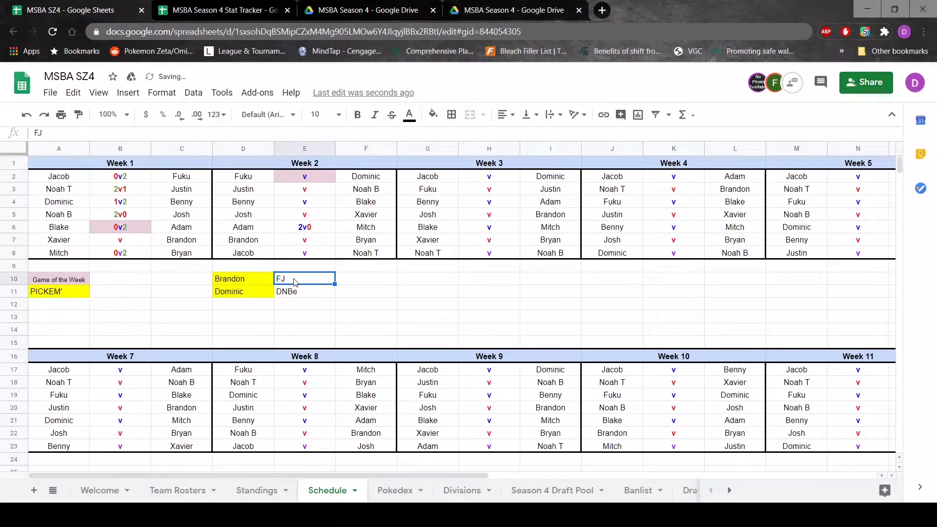
pyautogui.doubleClick(295, 275)
pyautogui.write('Be')
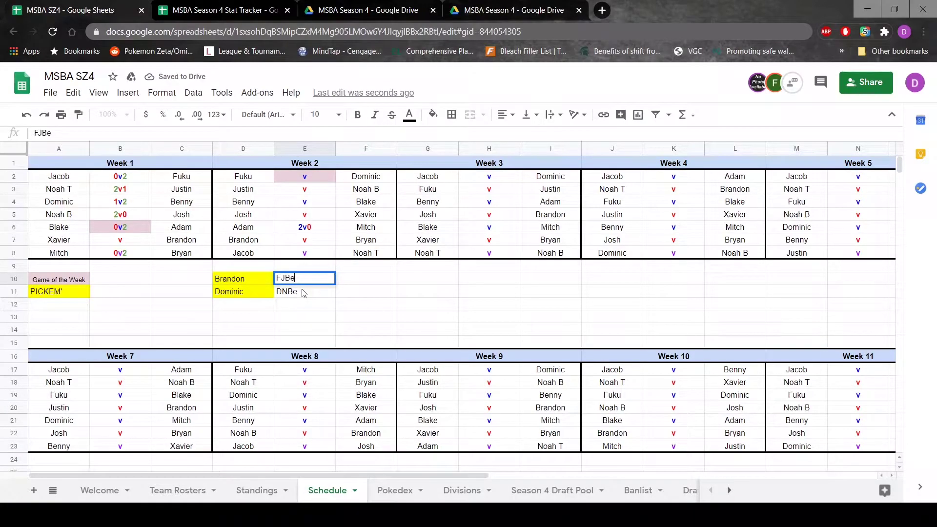
pyautogui.click(305, 292)
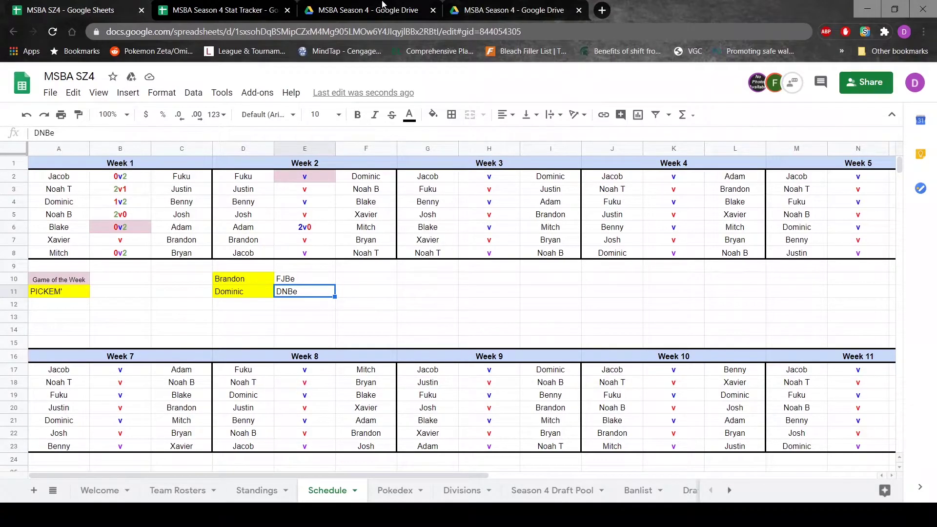
# Step: Search the web in a new browser tab for "eat crow originate from", skim the results and close the tab
pyautogui.click(599, 5)
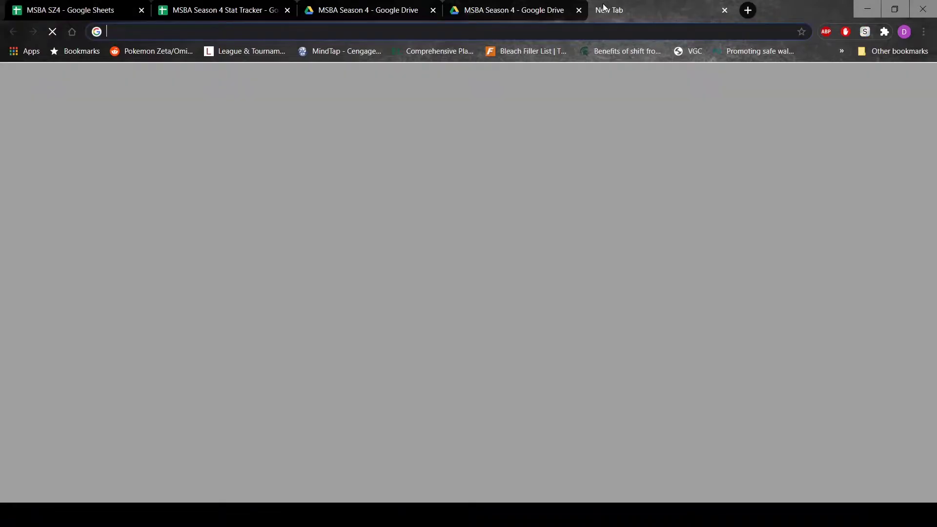
pyautogui.write('eat crow')
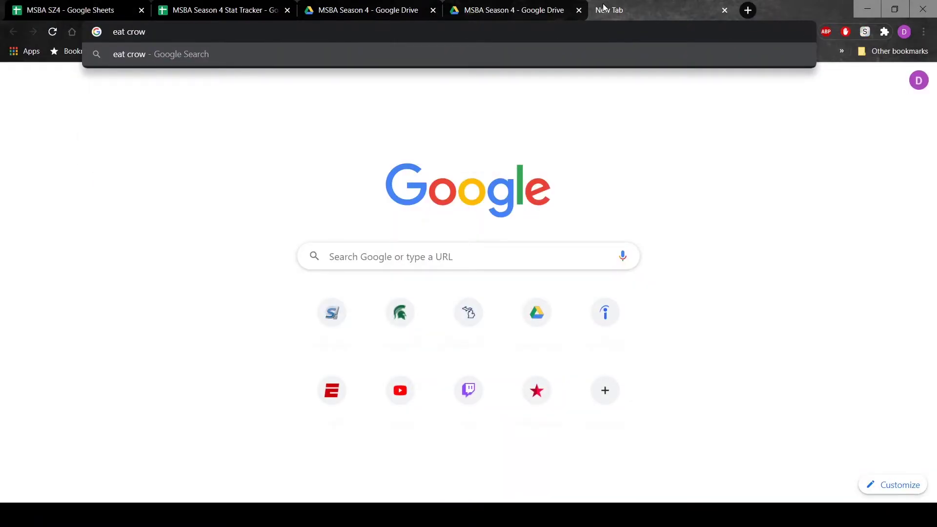
pyautogui.write(' originate from')
pyautogui.press('Return')
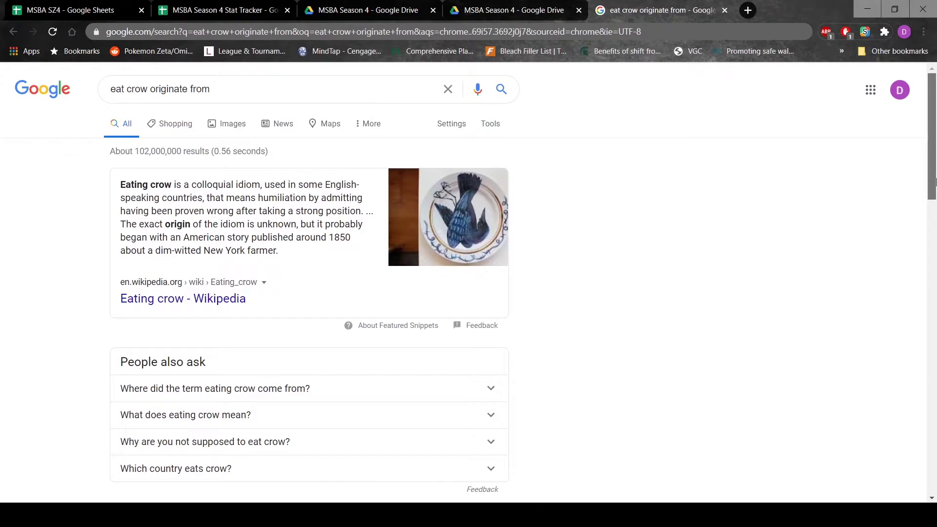
pyautogui.scroll(-5, 893, 254)
pyautogui.scroll(4, 880, 201)
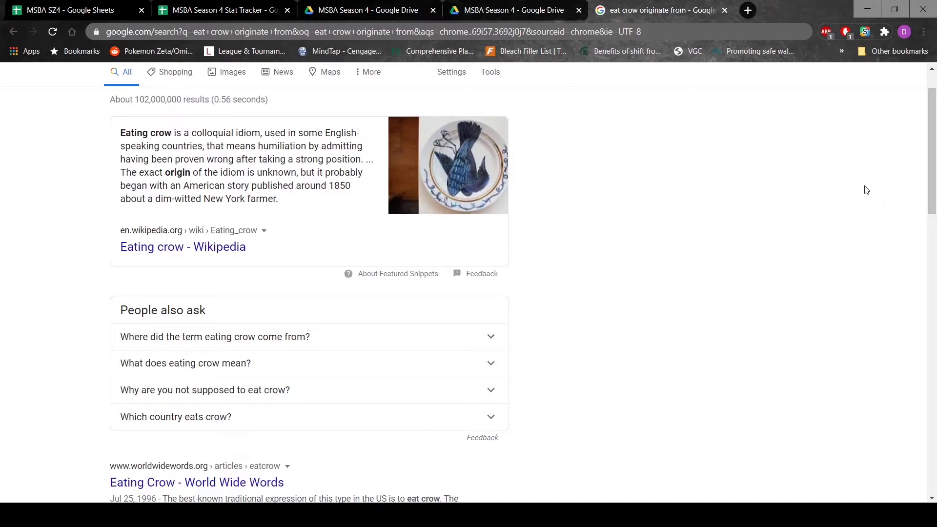
pyautogui.click(724, 10)
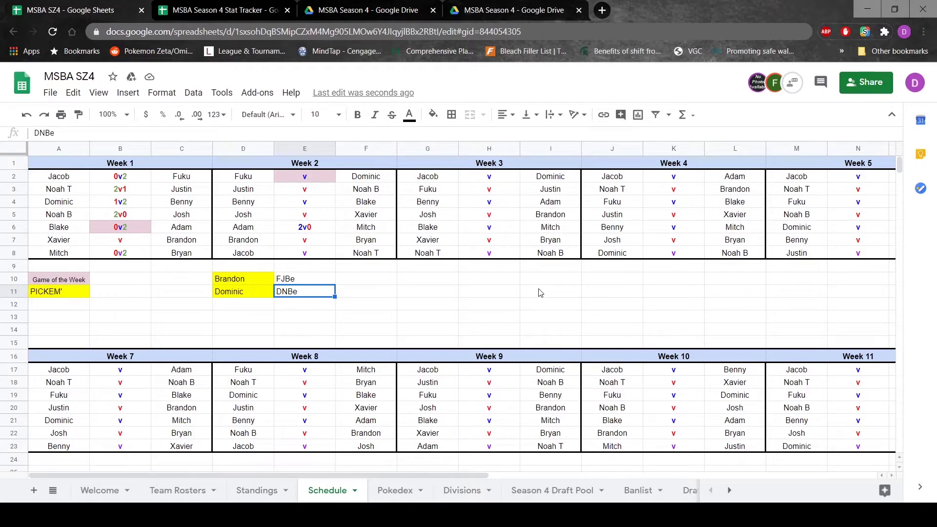
# Step: Check the Week 2 matchups on the Schedule sheet and examine the Menacing Mudkips roster on the Team Rosters sheet
pyautogui.click(166, 493)
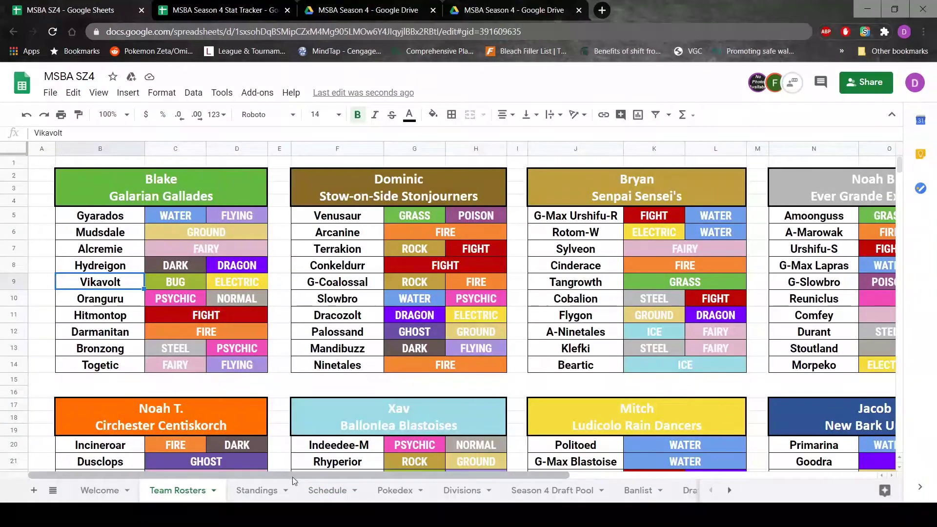
pyautogui.click(318, 487)
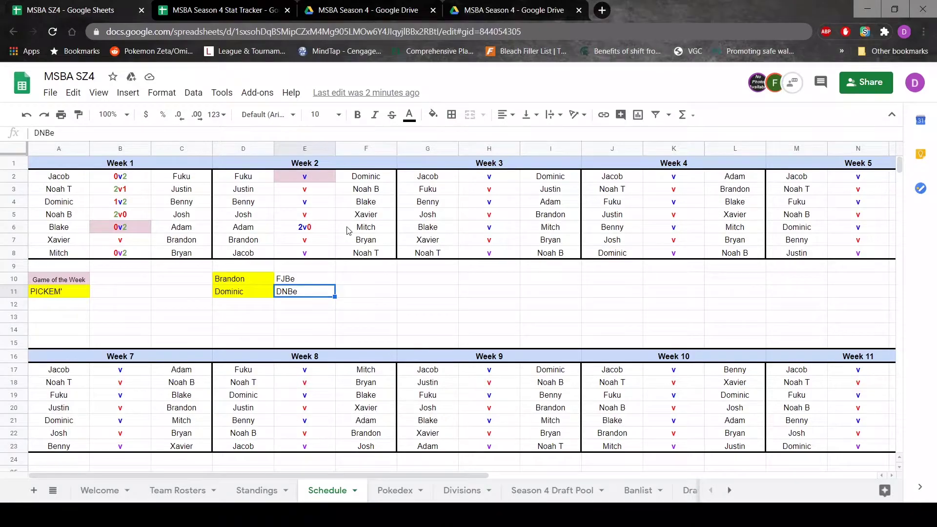
pyautogui.click(183, 489)
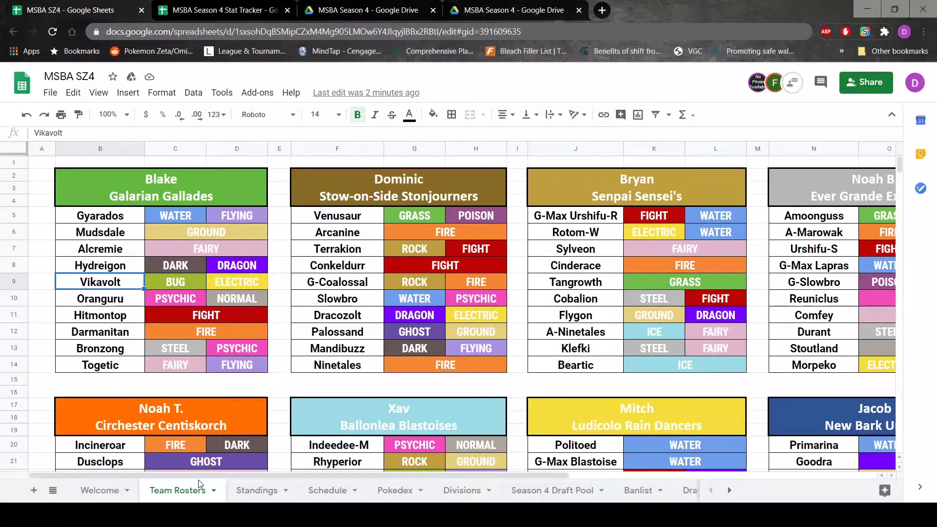
pyautogui.moveTo(199, 475); pyautogui.dragTo(454, 436)
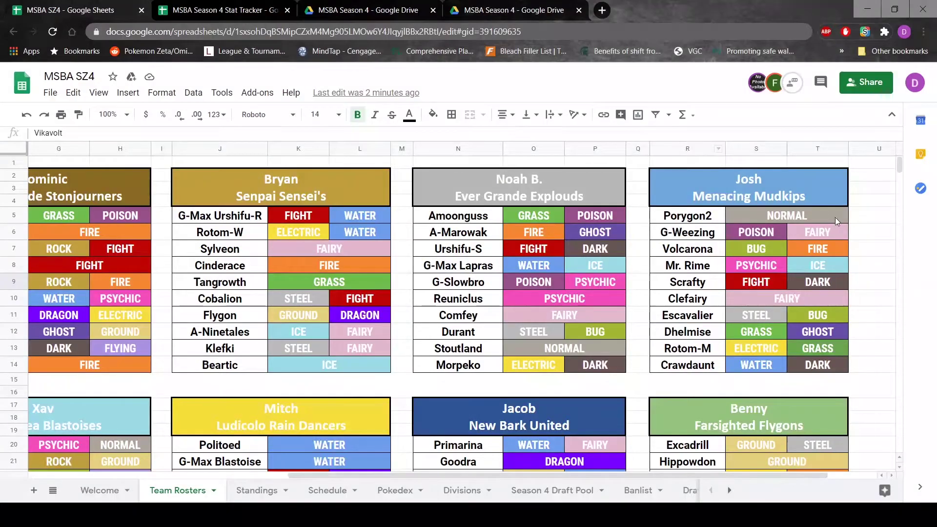
pyautogui.moveTo(895, 158)
pyautogui.mouseDown()
pyautogui.moveTo(898, 171)
pyautogui.moveTo(893, 160)
pyautogui.mouseUp()
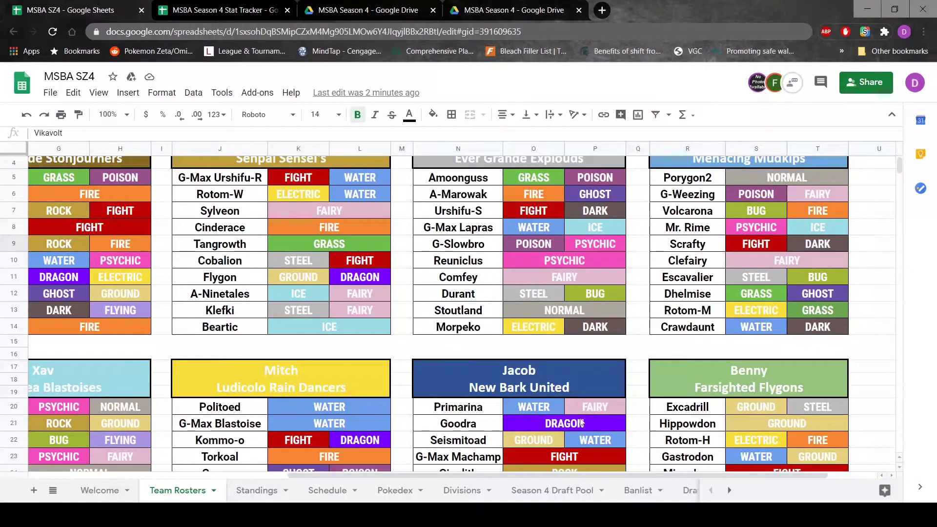
pyautogui.click(561, 483)
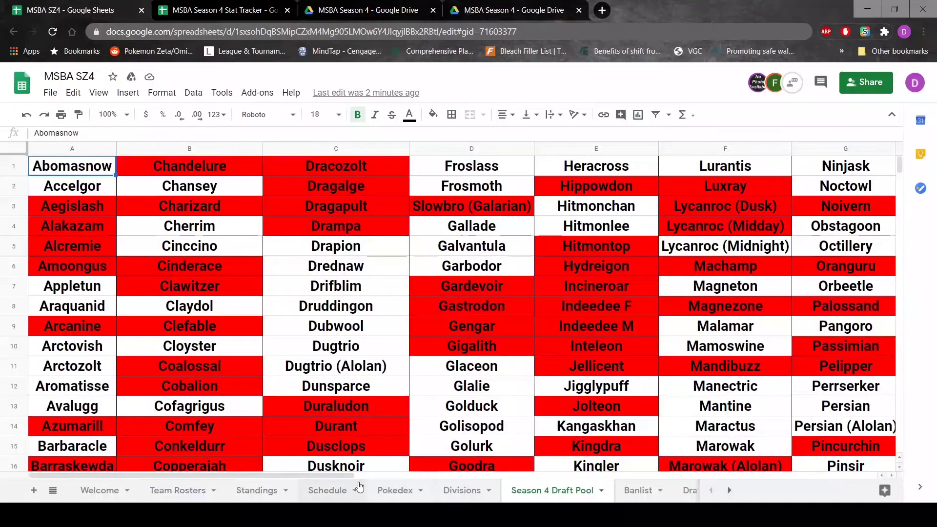
pyautogui.click(203, 494)
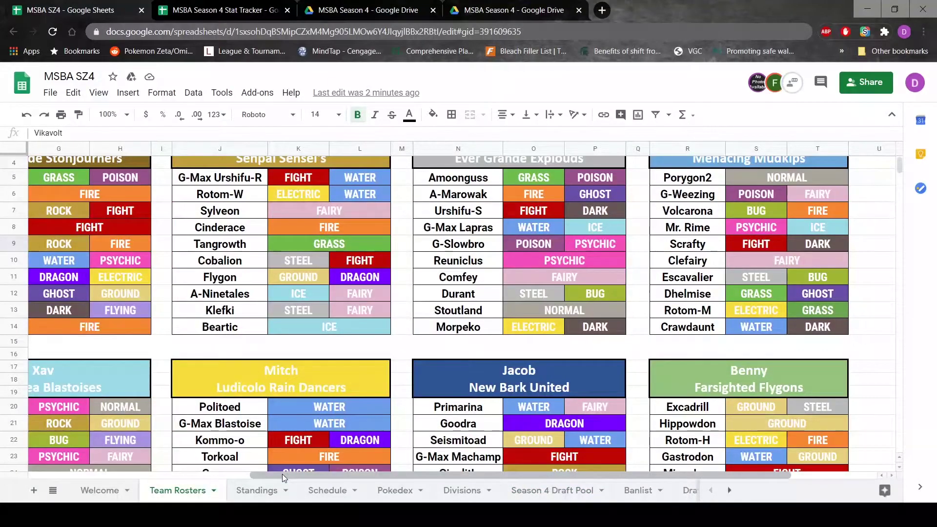
# Step: Examine the full Ballonlea Blastoises roster in the second row of teams on the Team Rosters sheet
pyautogui.moveTo(282, 473); pyautogui.dragTo(205, 473)
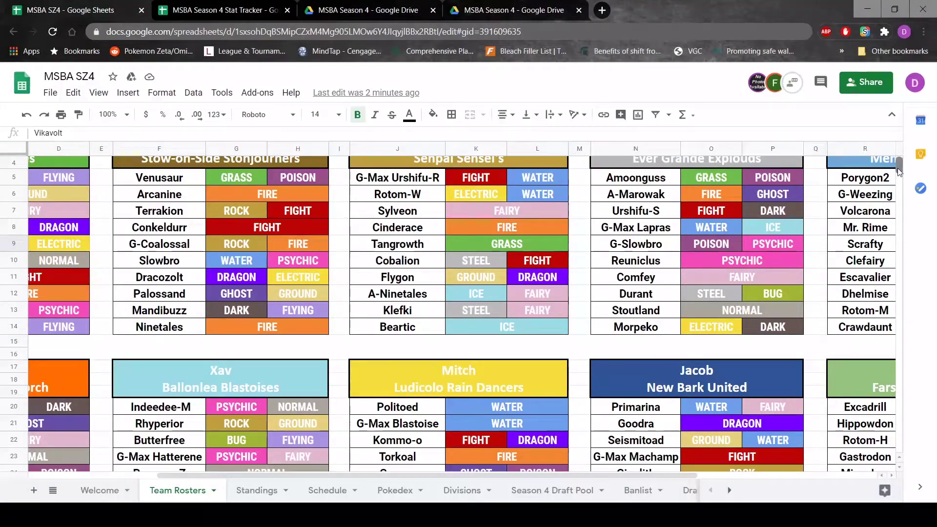
pyautogui.scroll(-1, 898, 168)
pyautogui.scroll(-2, 901, 170)
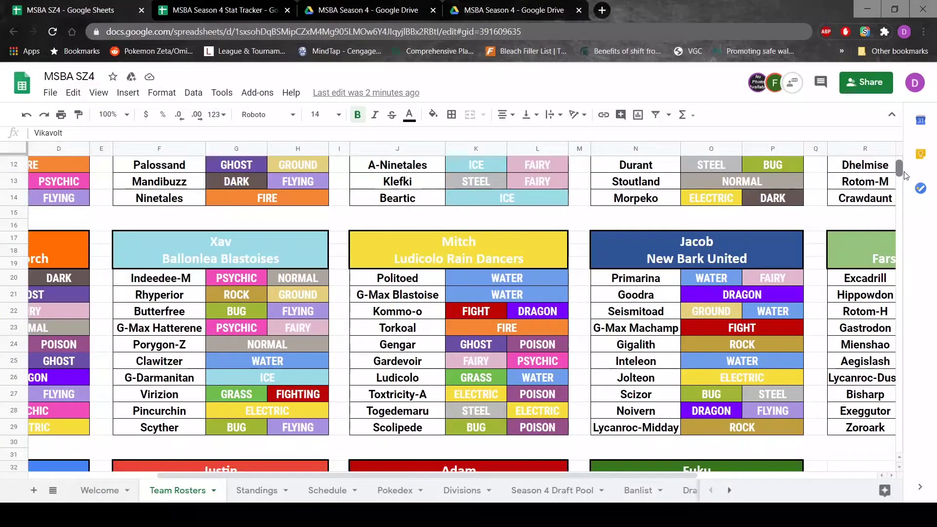
pyautogui.scroll(1, 903, 172)
pyautogui.scroll(2, 906, 175)
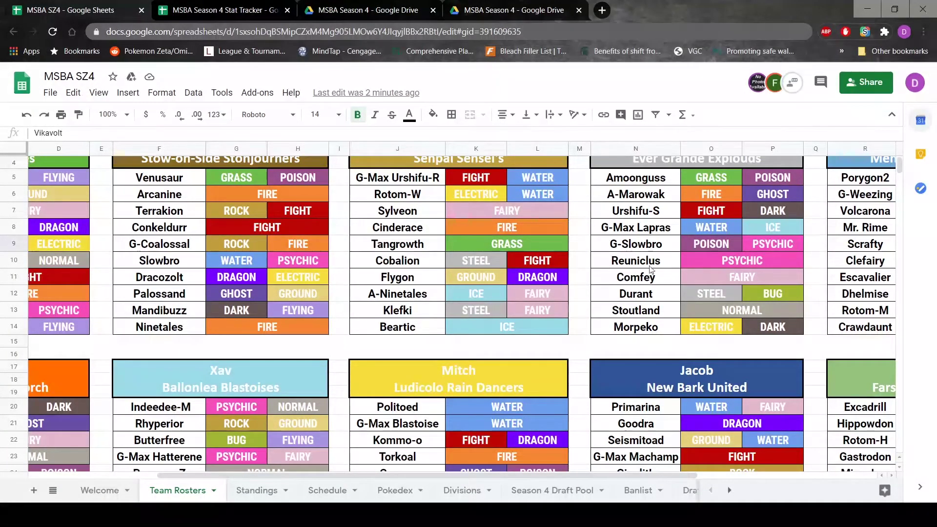
# Step: Compare the Menacing Mudkips roster with the Ballonlea Blastoises roster, checking the pairing against the Week 2 schedule
pyautogui.click(380, 488)
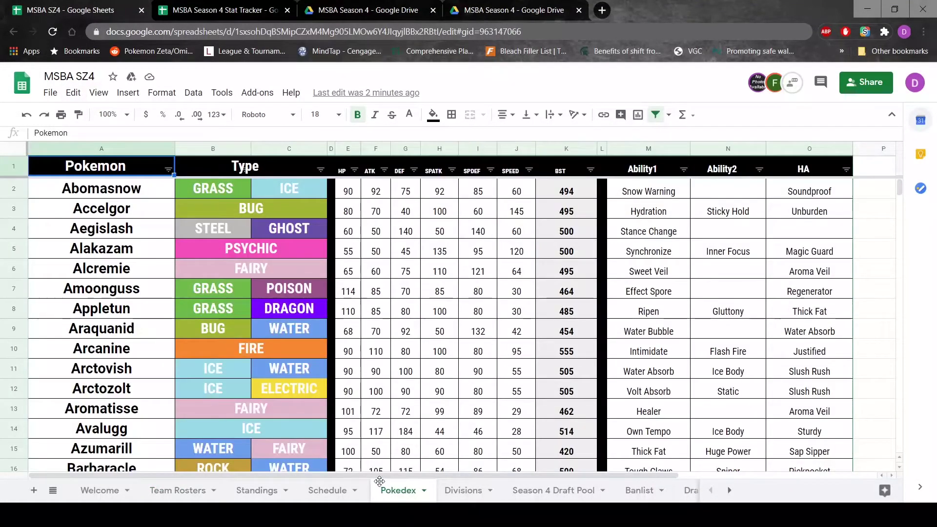
pyautogui.click(194, 492)
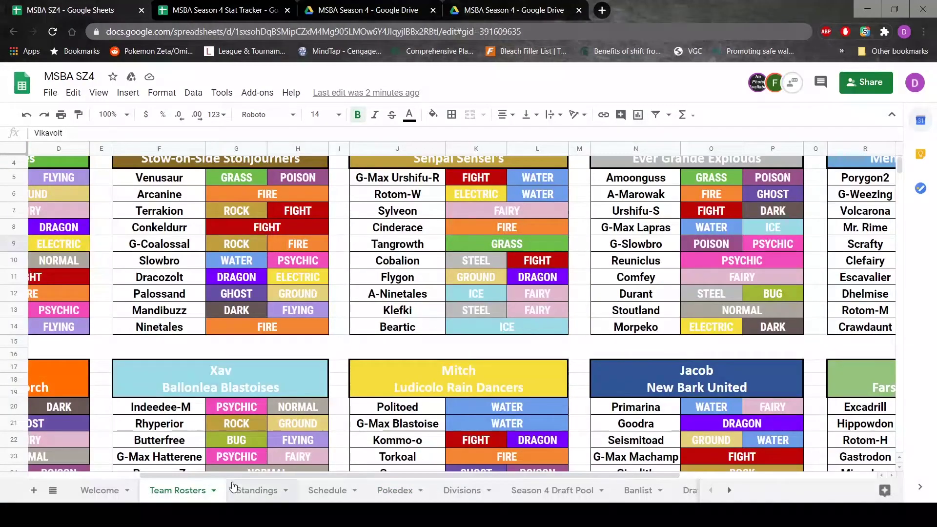
pyautogui.moveTo(236, 474); pyautogui.dragTo(378, 452)
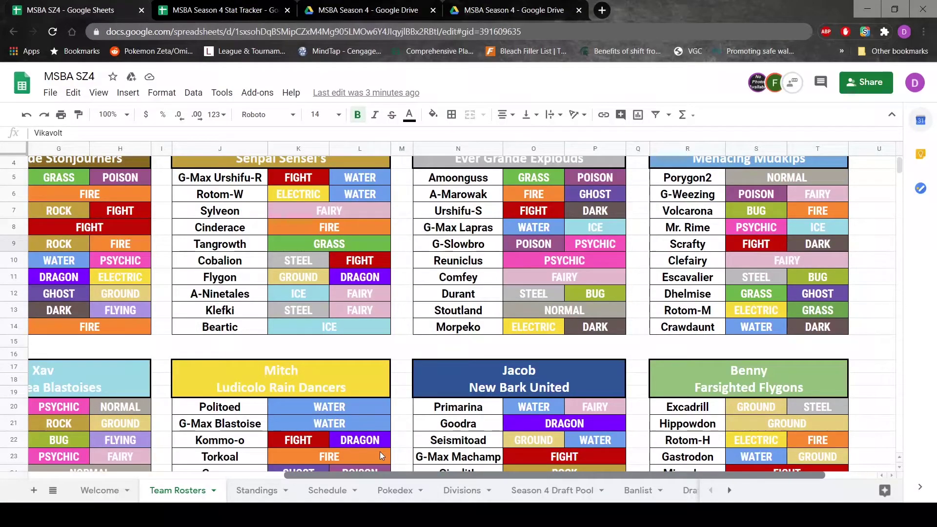
pyautogui.moveTo(380, 451); pyautogui.dragTo(226, 438)
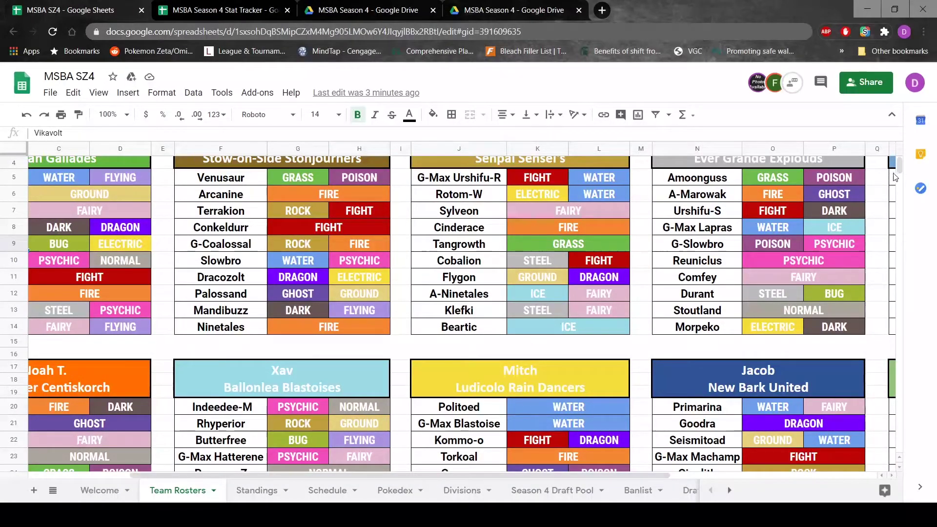
pyautogui.moveTo(898, 169); pyautogui.dragTo(899, 176)
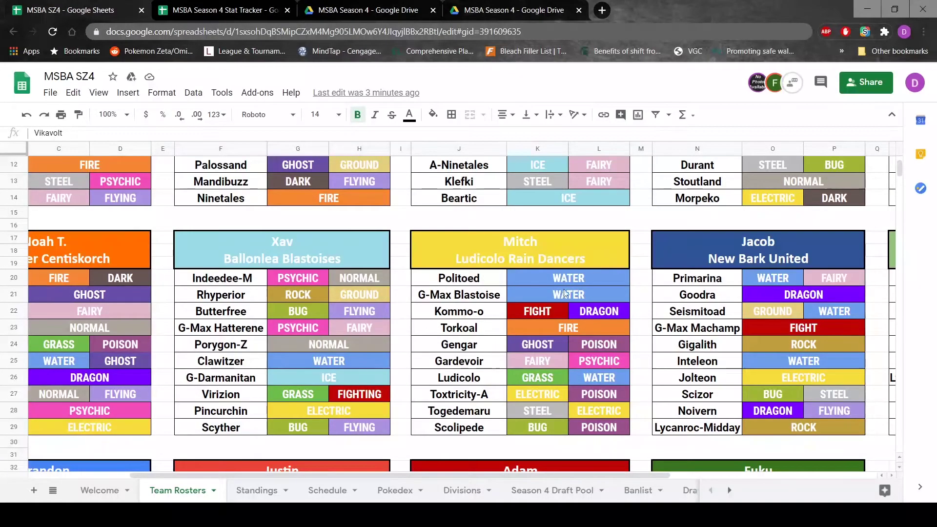
pyautogui.click(331, 491)
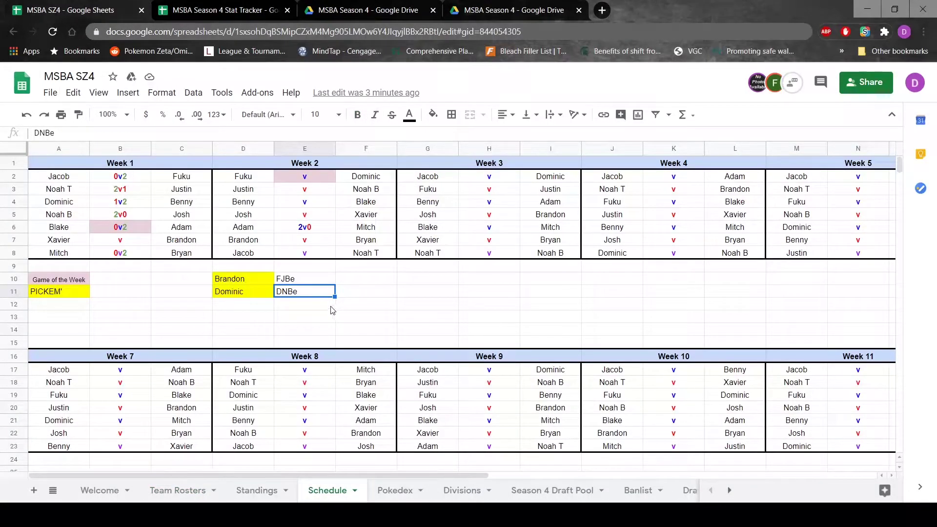
pyautogui.click(178, 492)
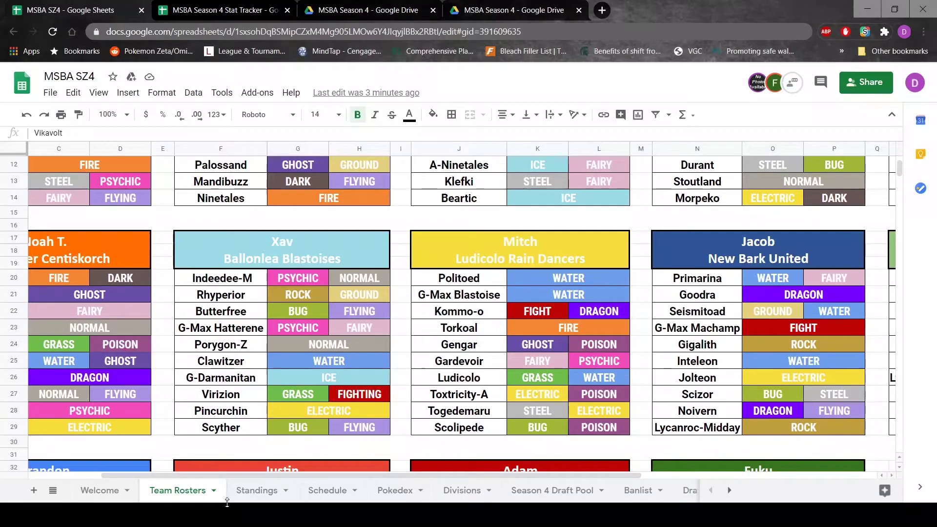
# Step: On the Schedule sheet, append X to both Week 2 pick'em entries, making E10 FJBeX and E11 DNBeX
pyautogui.click(318, 496)
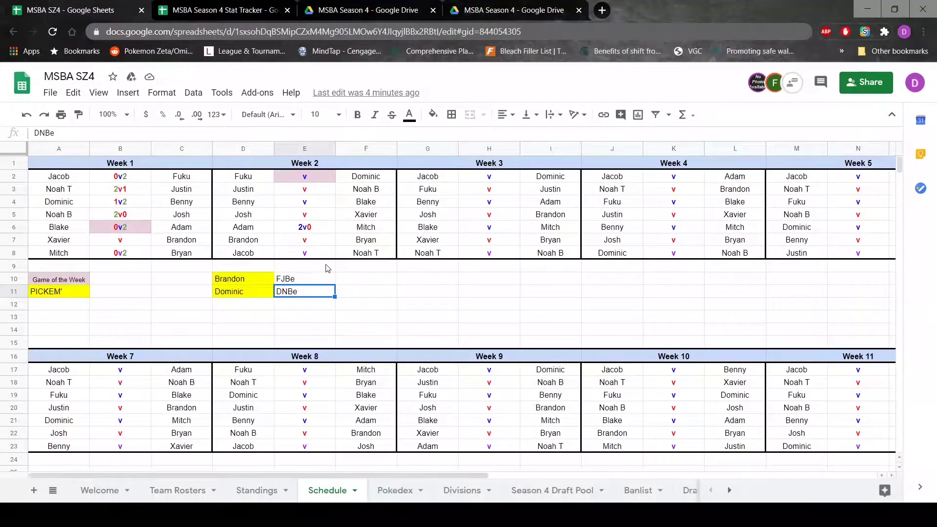
pyautogui.click(303, 278)
pyautogui.doubleClick(303, 277)
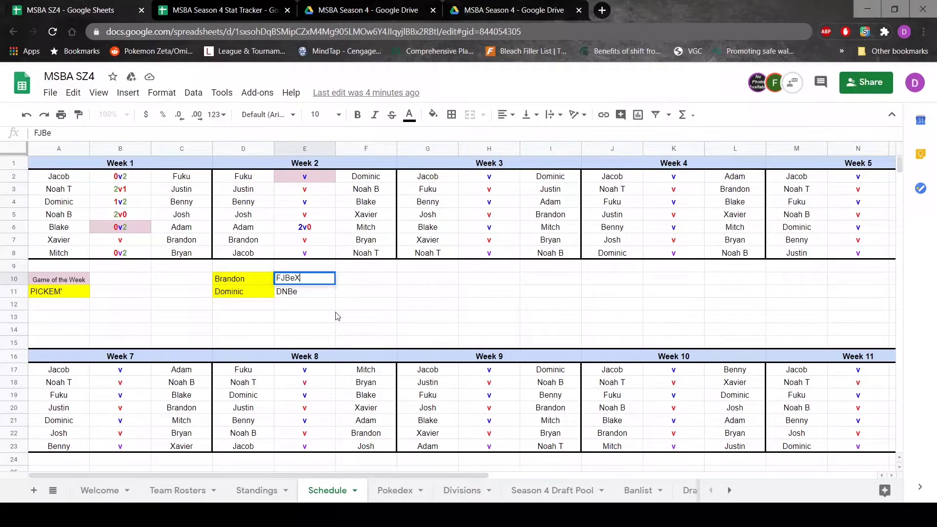
pyautogui.click(309, 293)
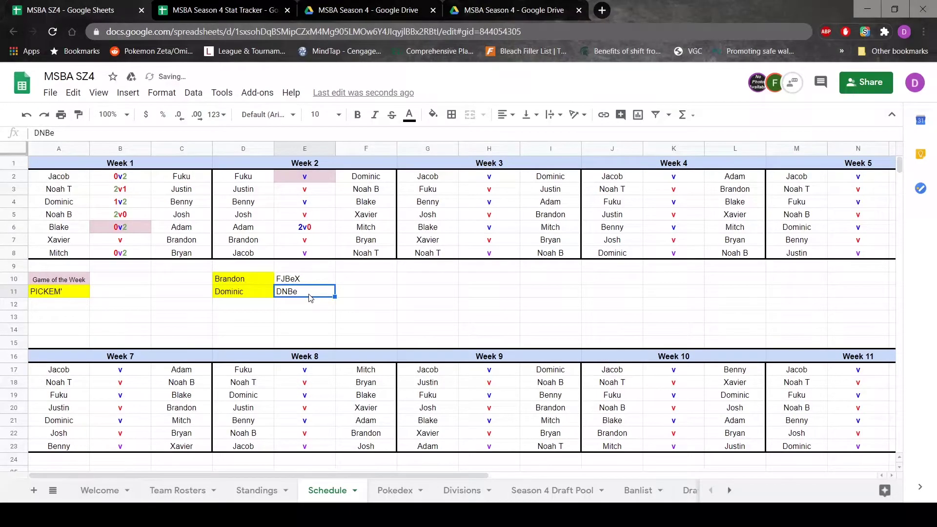
pyautogui.doubleClick(309, 295)
pyautogui.write('X')
pyautogui.click(311, 309)
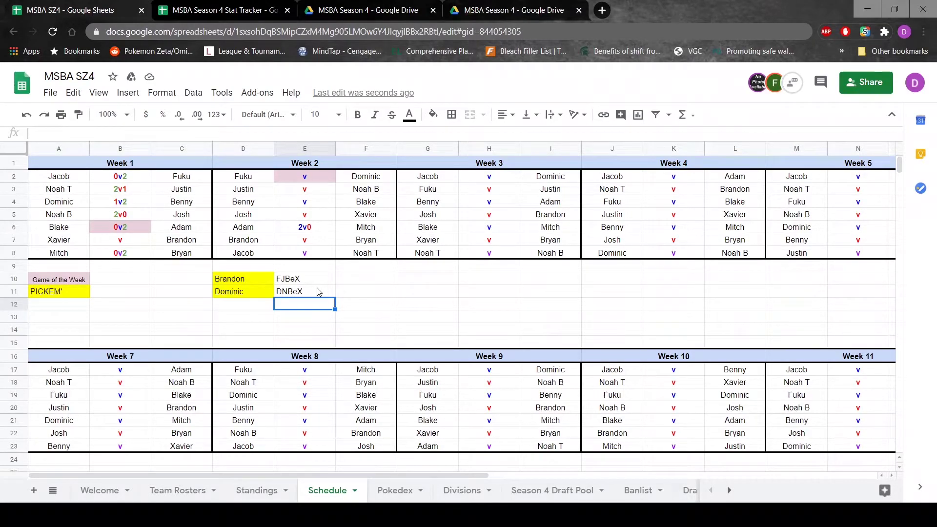
# Step: Recheck the Ballonlea Blastoises on the Team Rosters sheet and change the Week 2 pick'em entry in E10 to FJBeJ on the Schedule sheet
pyautogui.click(194, 485)
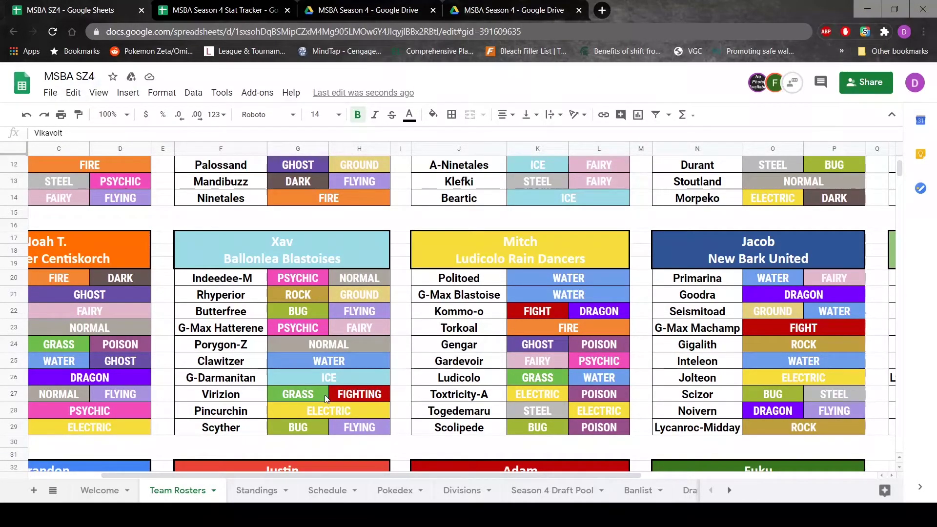
pyautogui.click(317, 493)
pyautogui.doubleClick(315, 277)
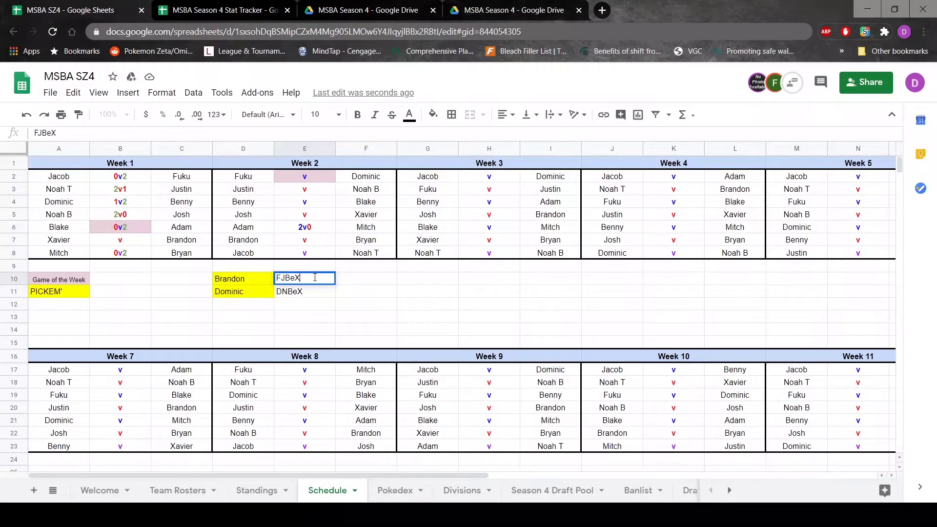
pyautogui.press('BackSpace')
pyautogui.write('J')
pyautogui.click(320, 292)
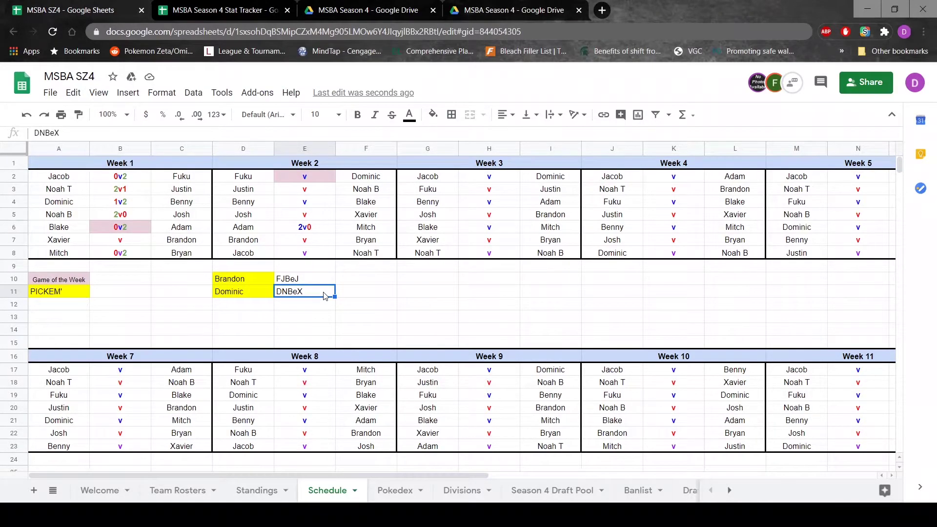
# Step: Append B to both Week 2 pick'em entries, making E10 FJBeJB and E11 DNBeXB
pyautogui.click(294, 275)
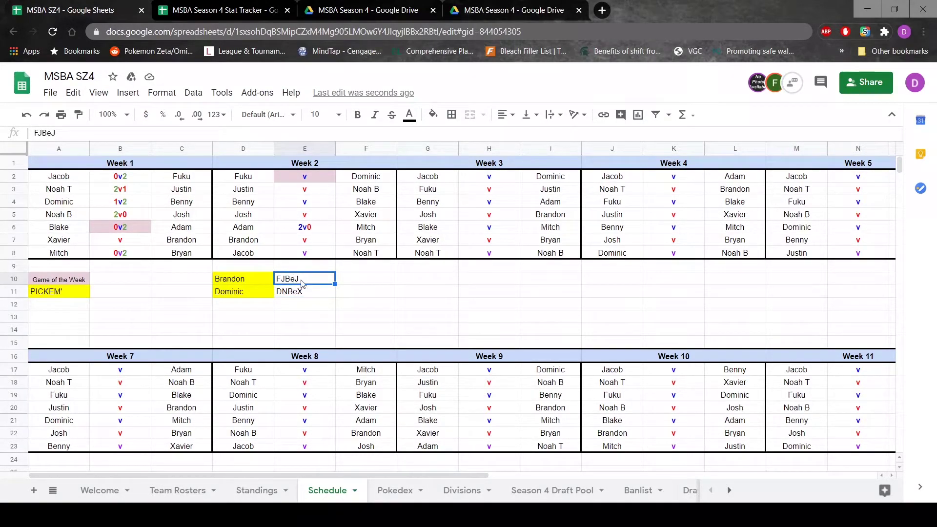
pyautogui.doubleClick(305, 281)
pyautogui.write('B')
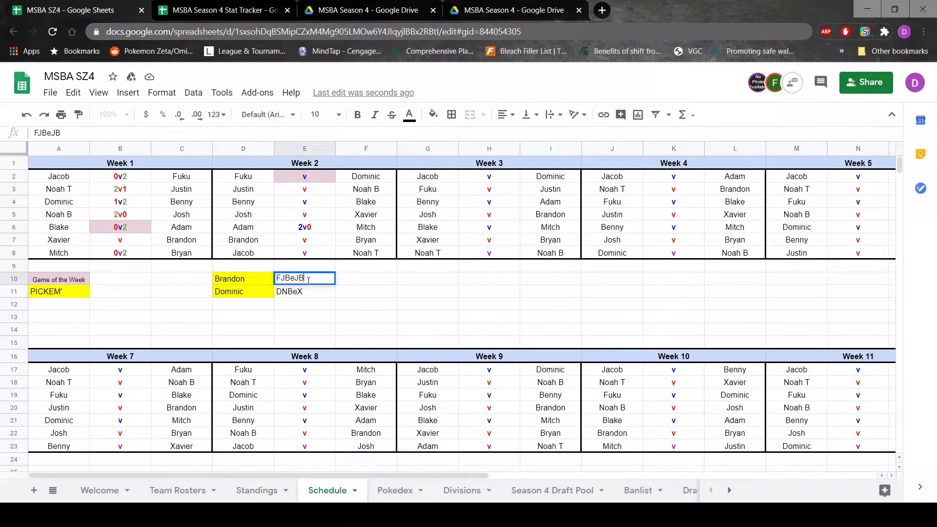
pyautogui.doubleClick(310, 293)
pyautogui.write('B')
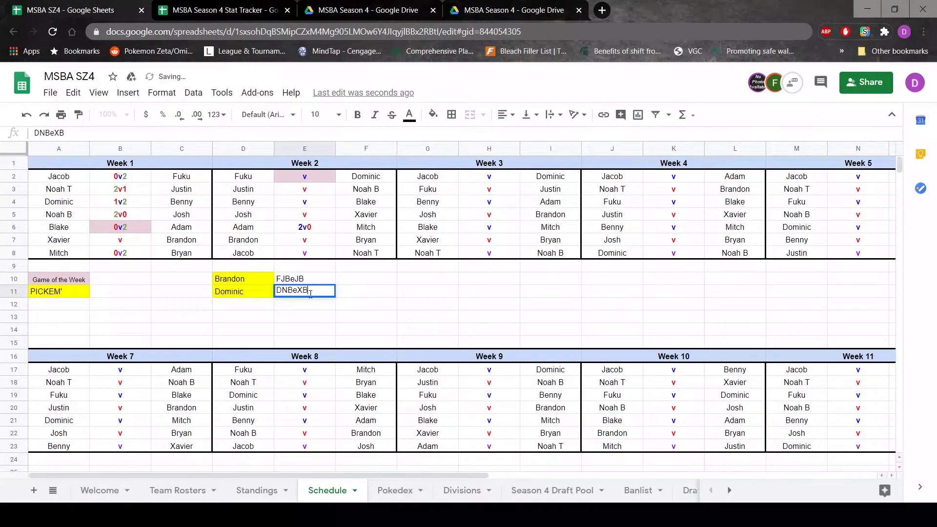
pyautogui.click(318, 283)
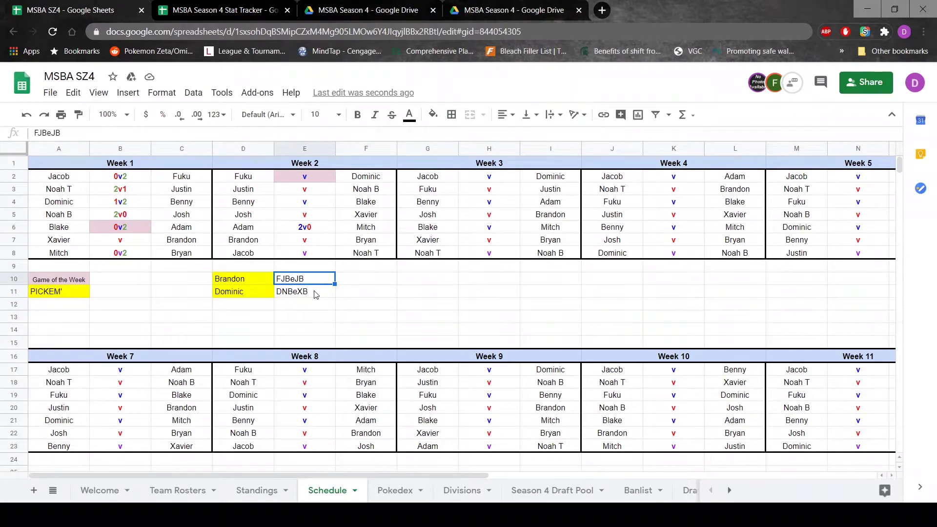
# Step: Extend the Week 2 pick'em entries, setting E10 to FJBeJBBR and E11 to DNBeXBB
pyautogui.doubleClick(321, 278)
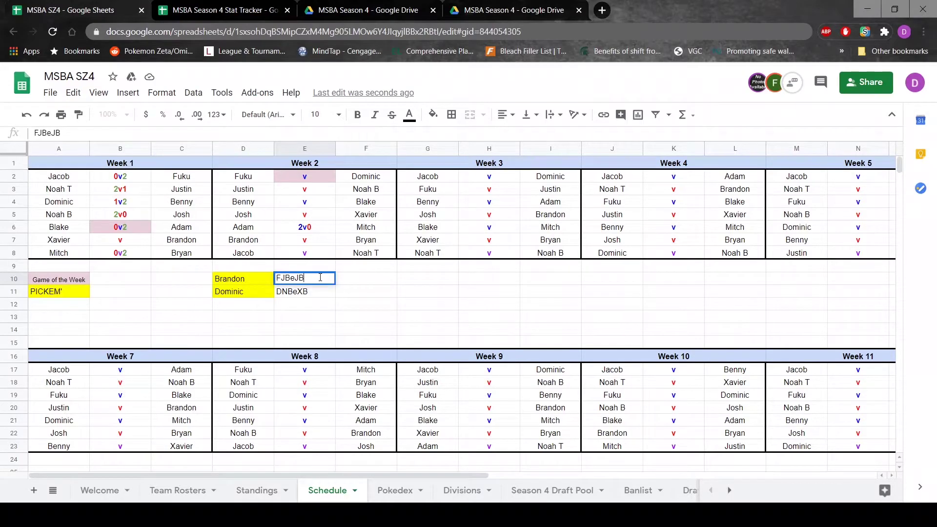
pyautogui.write('B')
pyautogui.click(312, 292)
pyautogui.doubleClick(315, 278)
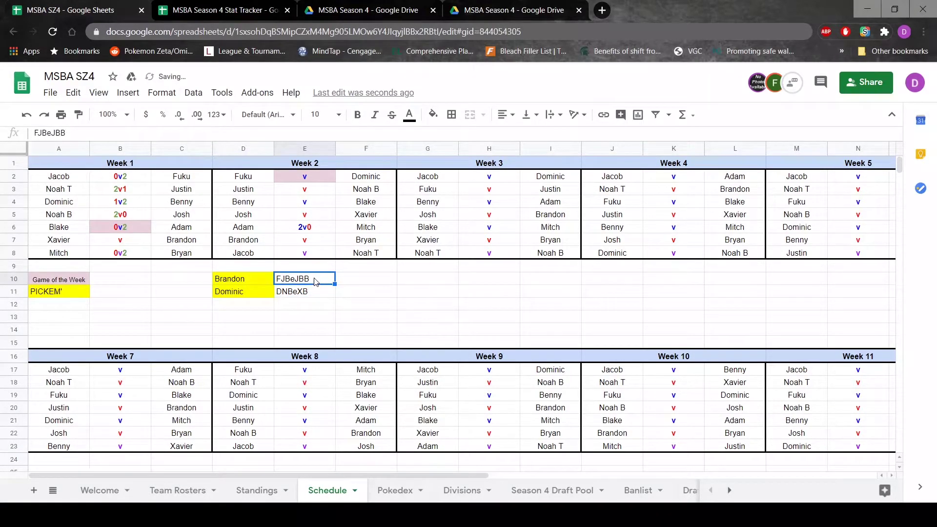
pyautogui.write('R')
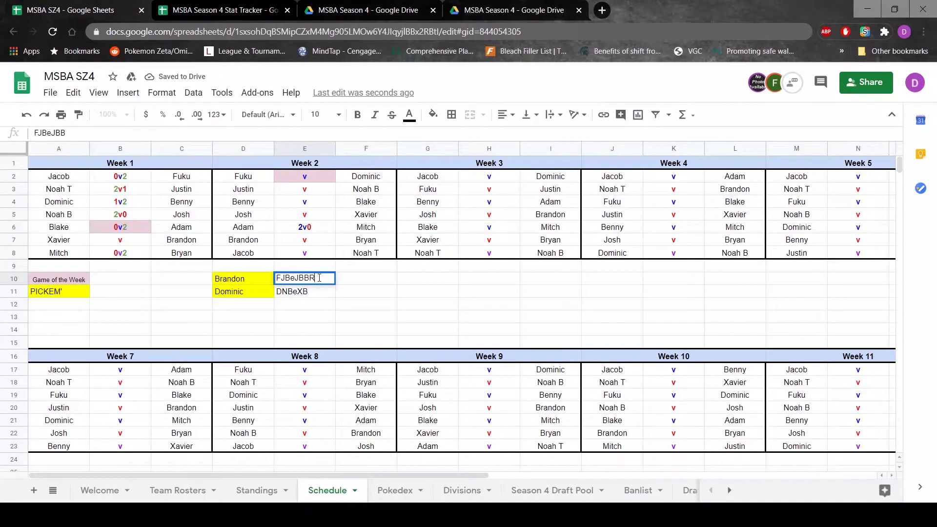
pyautogui.click(313, 293)
pyautogui.doubleClick(314, 292)
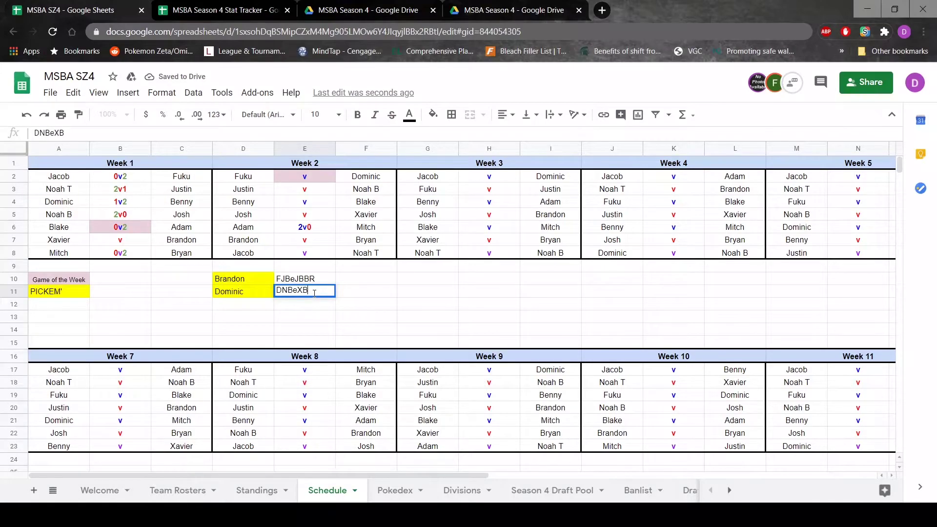
pyautogui.write('BR')
pyautogui.press('BackSpace')
pyautogui.press('BackSpace')
pyautogui.write('B')
# Step: Examine the Bompton Beartics roster in the third row of teams on the Team Rosters sheet
pyautogui.click(180, 494)
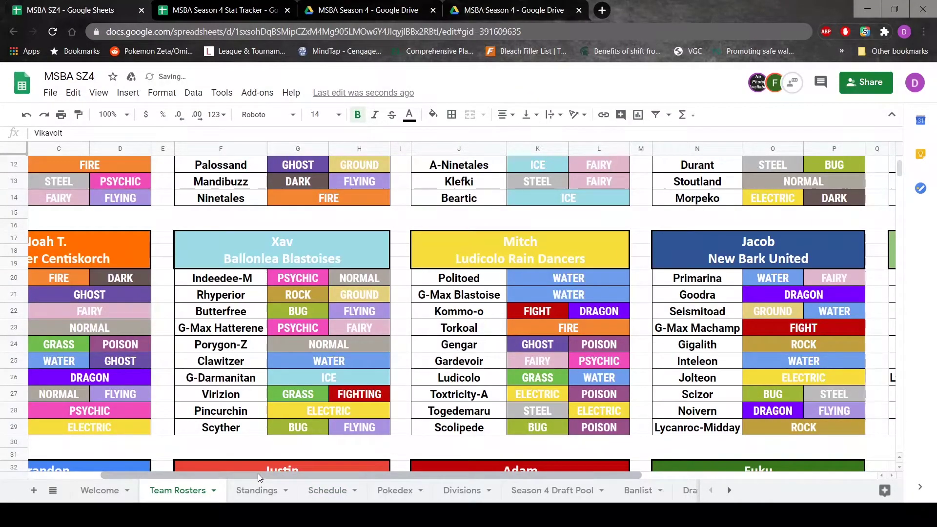
pyautogui.moveTo(257, 473); pyautogui.dragTo(133, 460)
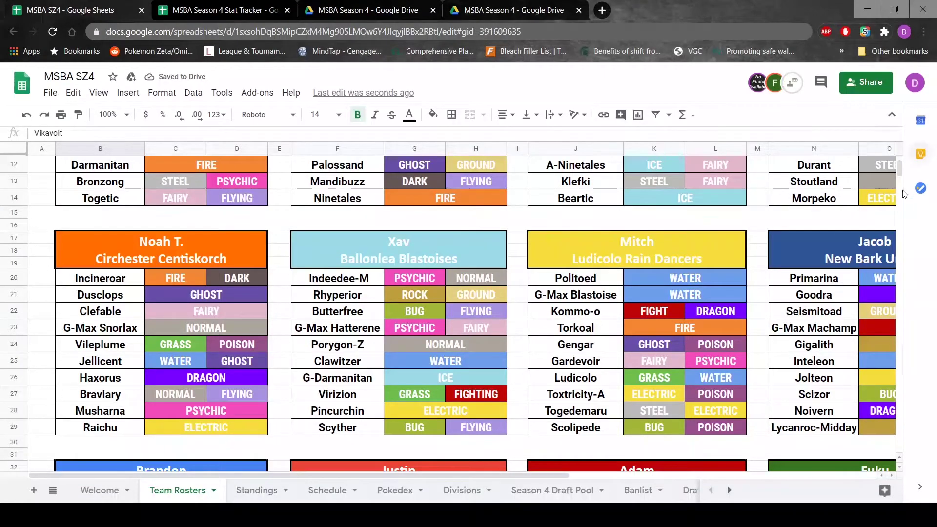
pyautogui.moveTo(899, 172)
pyautogui.mouseDown()
pyautogui.moveTo(895, 164)
pyautogui.moveTo(897, 210)
pyautogui.moveTo(897, 183)
pyautogui.mouseUp()
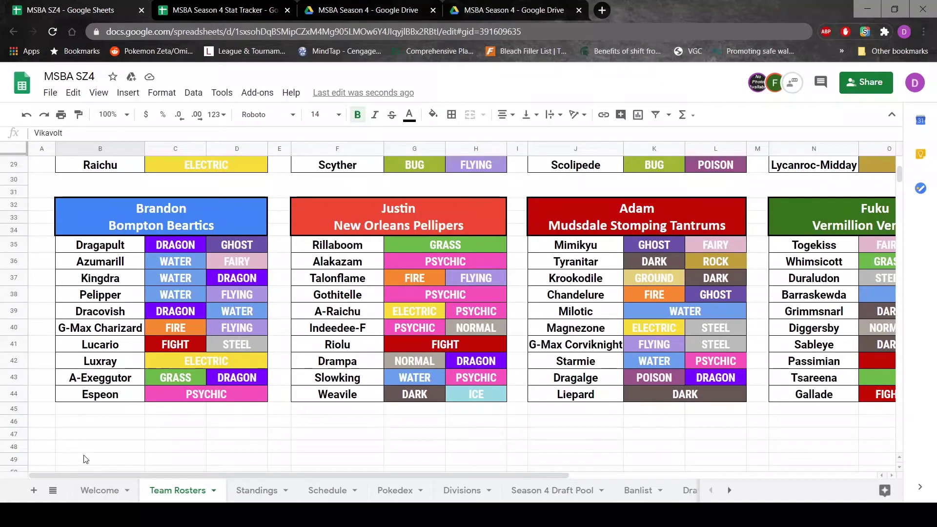
pyautogui.click(104, 409)
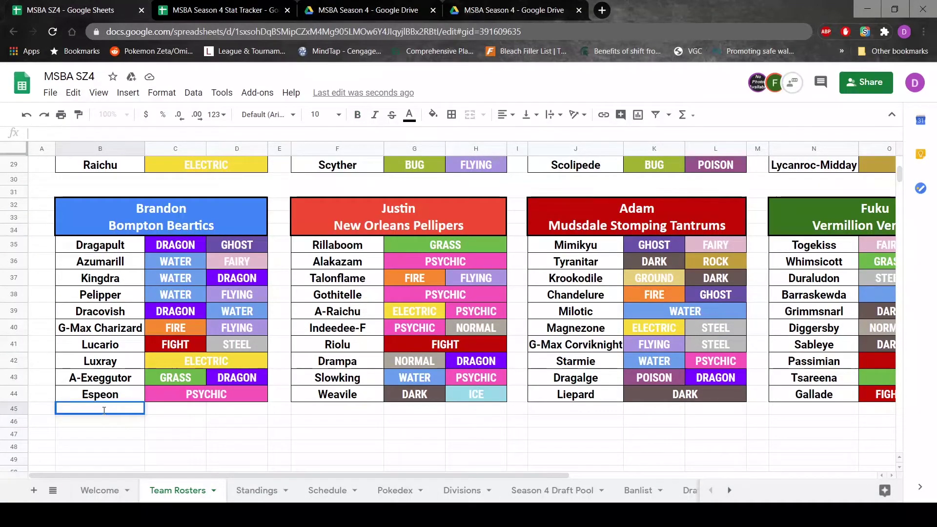
pyautogui.write('Copperaja')
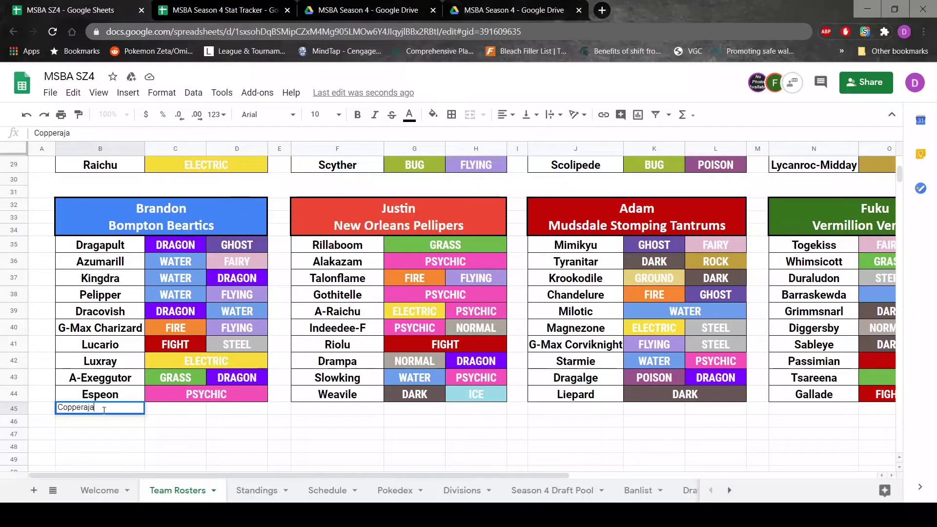
pyautogui.press('BackSpace')
pyautogui.press('BackSpace')
pyautogui.press('BackSpace')
pyautogui.press('BackSpace')
pyautogui.press('BackSpace')
pyautogui.press('BackSpace')
pyautogui.press('BackSpace')
pyautogui.press('BackSpace')
pyautogui.press('BackSpace')
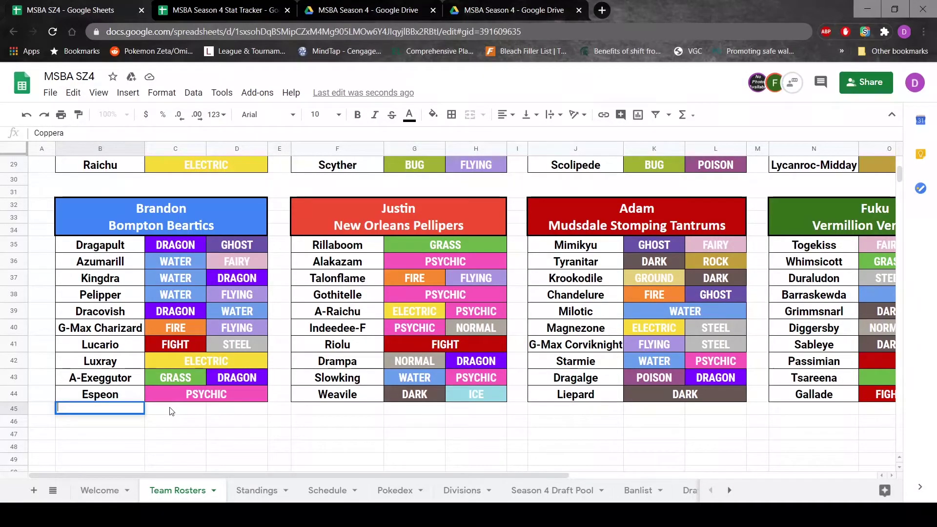
# Step: Check the Week 2 pairings on the Schedule sheet and compare the Bompton Beartics roster with the Senpai Sensei's roster on Team Rosters
pyautogui.click(319, 490)
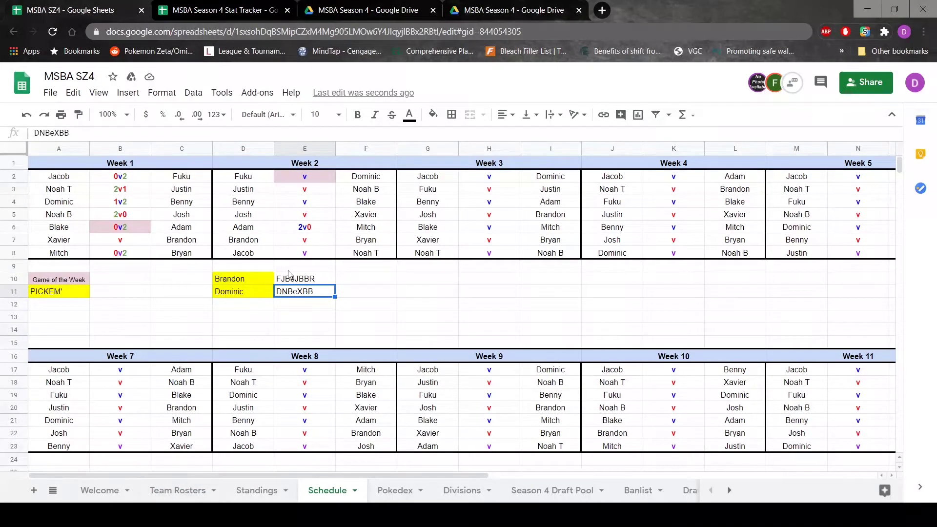
pyautogui.doubleClick(320, 291)
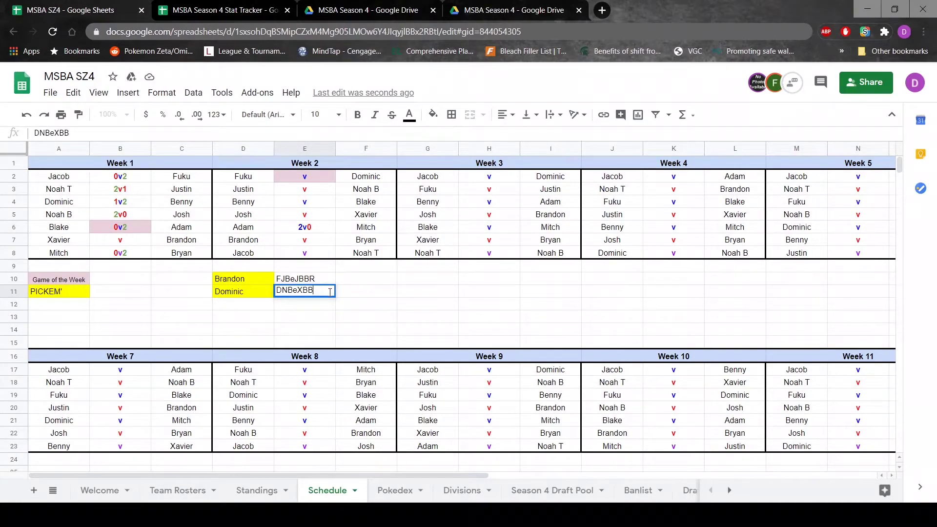
pyautogui.click(178, 490)
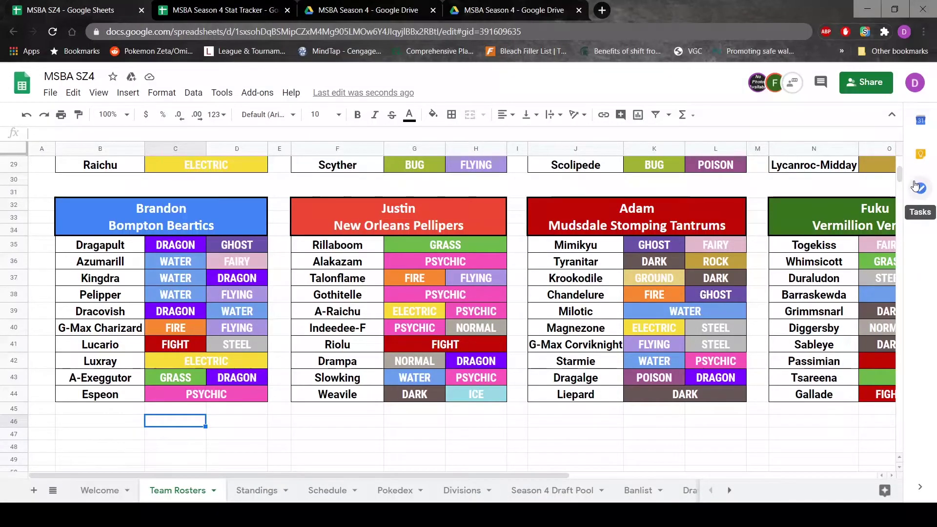
pyautogui.moveTo(900, 180); pyautogui.dragTo(902, 172)
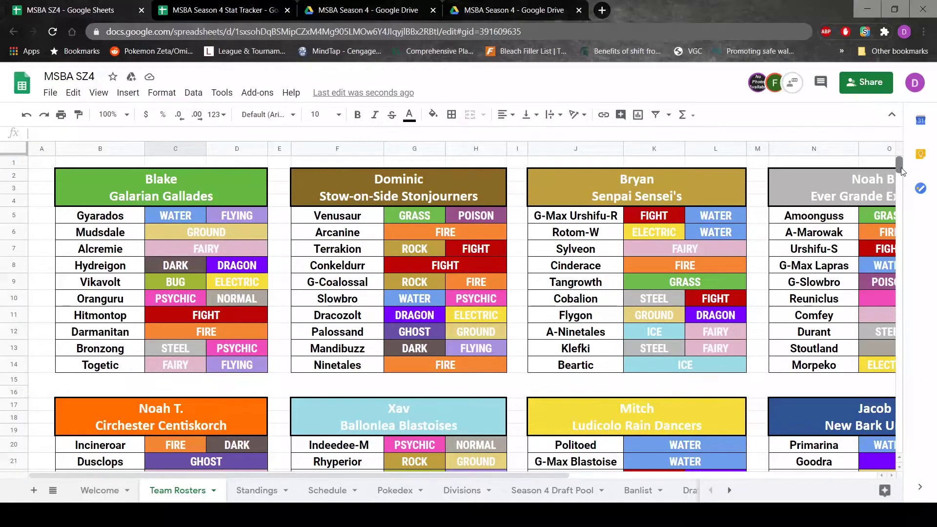
pyautogui.moveTo(902, 171)
pyautogui.mouseDown()
pyautogui.moveTo(896, 178)
pyautogui.moveTo(897, 161)
pyautogui.mouseUp()
pyautogui.moveTo(896, 161)
pyautogui.mouseDown()
pyautogui.moveTo(903, 181)
pyautogui.moveTo(903, 161)
pyautogui.mouseUp()
pyautogui.moveTo(896, 168)
pyautogui.mouseDown()
pyautogui.moveTo(903, 183)
pyautogui.moveTo(905, 170)
pyautogui.mouseUp()
pyautogui.moveTo(904, 174); pyautogui.dragTo(904, 183)
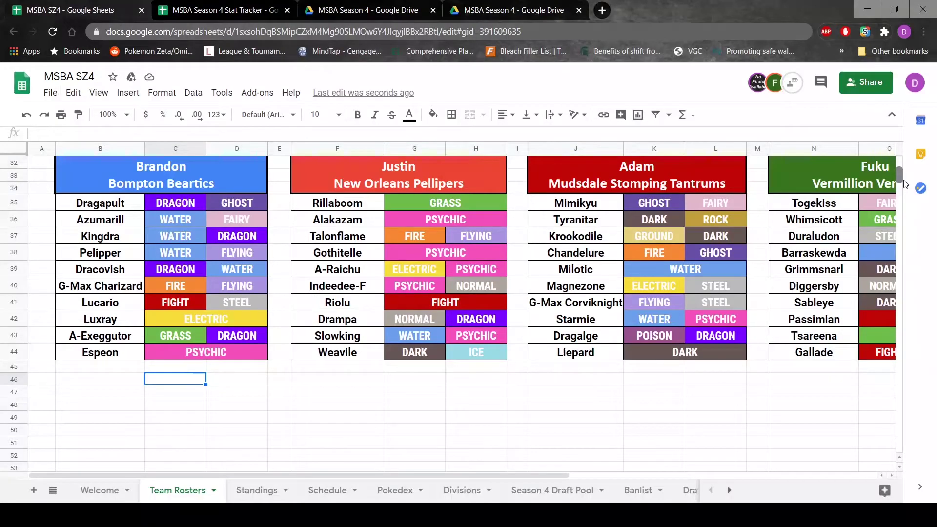
pyautogui.moveTo(904, 183)
pyautogui.mouseDown()
pyautogui.moveTo(900, 163)
pyautogui.moveTo(892, 177)
pyautogui.moveTo(893, 169)
pyautogui.moveTo(898, 178)
pyautogui.moveTo(909, 170)
pyautogui.moveTo(898, 173)
pyautogui.moveTo(901, 183)
pyautogui.moveTo(902, 175)
pyautogui.mouseUp()
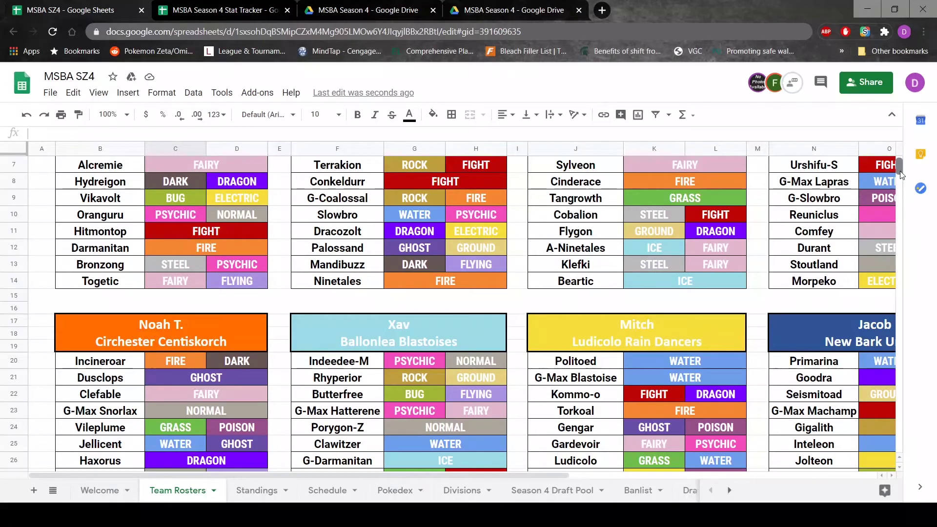
pyautogui.scroll(3, 901, 175)
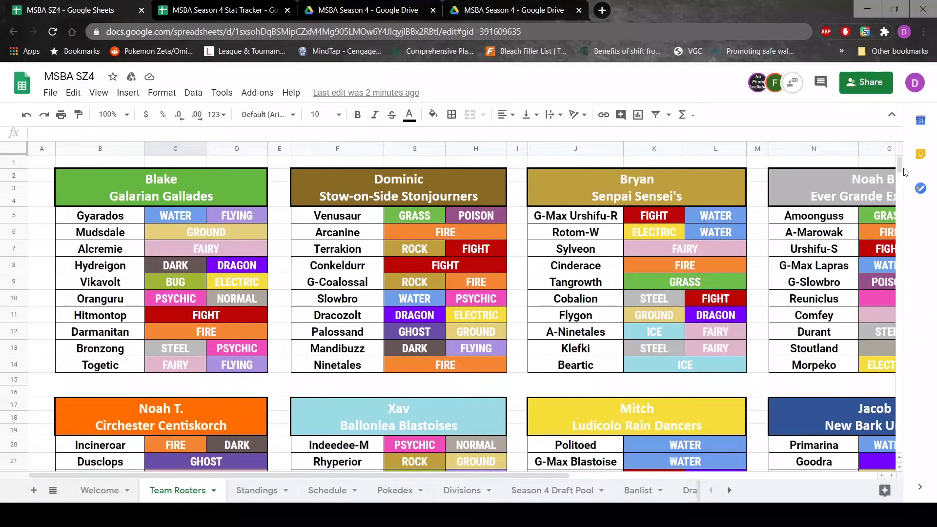
pyautogui.moveTo(899, 168); pyautogui.dragTo(893, 179)
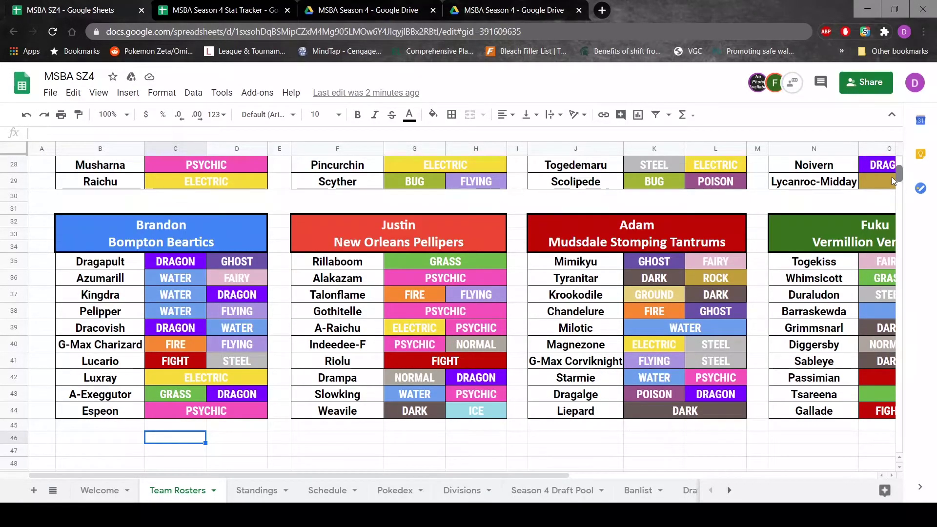
pyautogui.scroll(9, 892, 179)
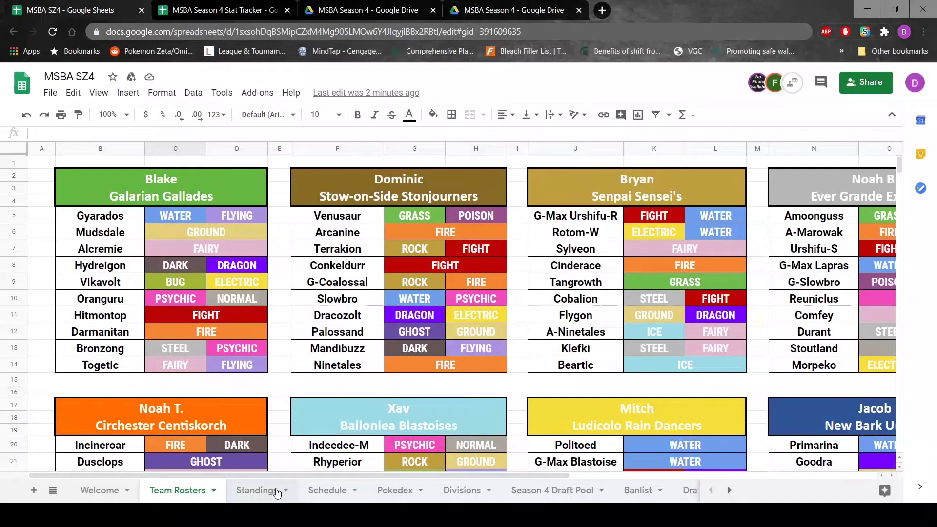
# Step: On the Schedule sheet, append R and J to the second Week 2 pick'em entry, making E11 DNBeXBBRJ
pyautogui.click(322, 491)
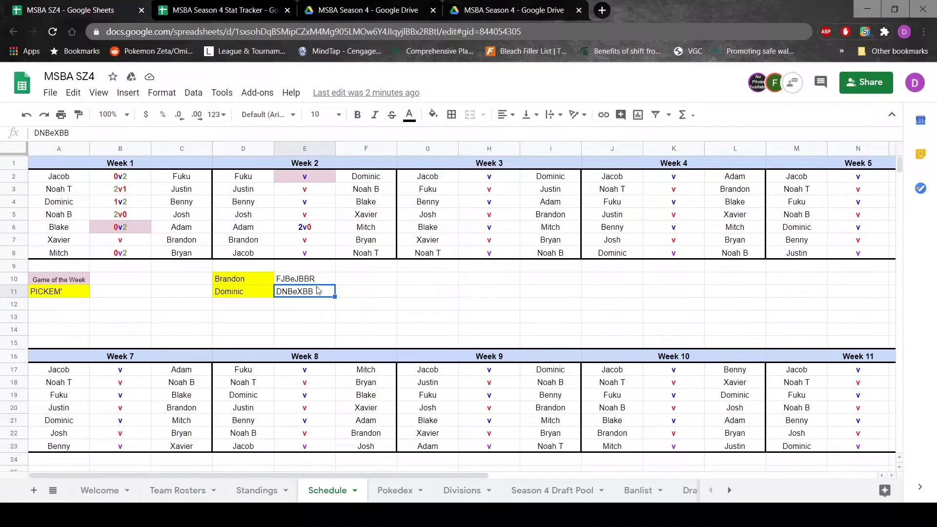
pyautogui.doubleClick(316, 293)
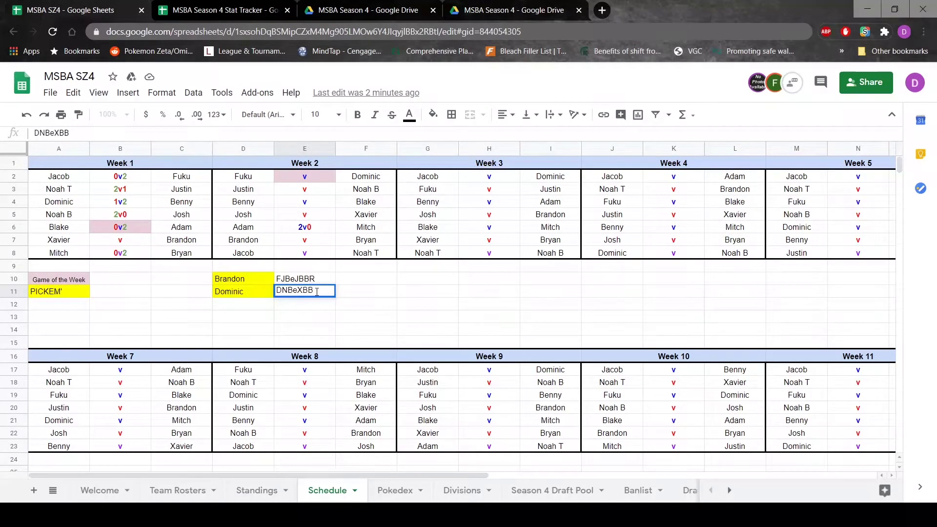
pyautogui.write('R')
pyautogui.click(317, 307)
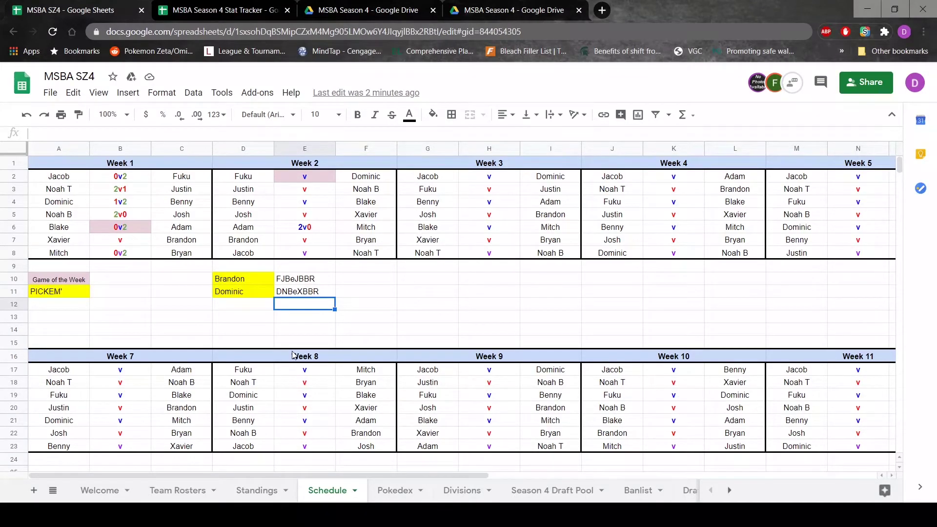
pyautogui.doubleClick(330, 292)
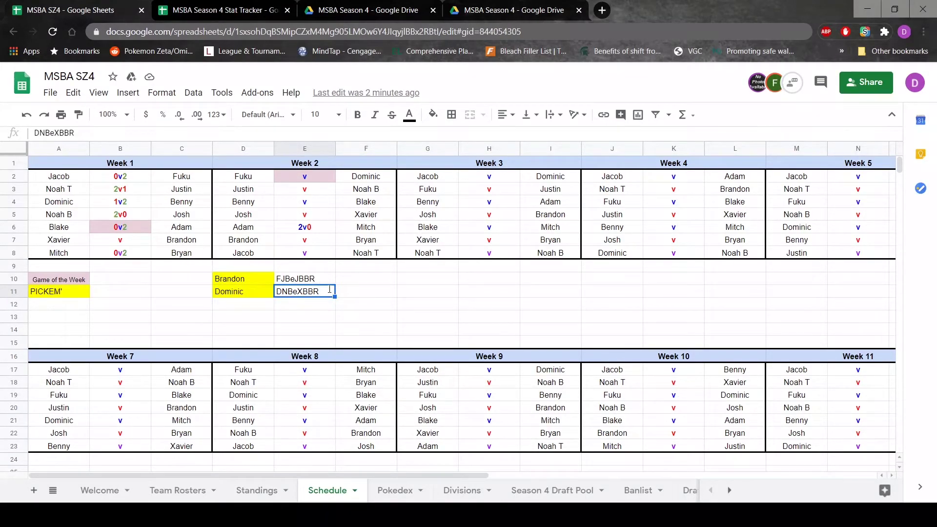
pyautogui.write('J')
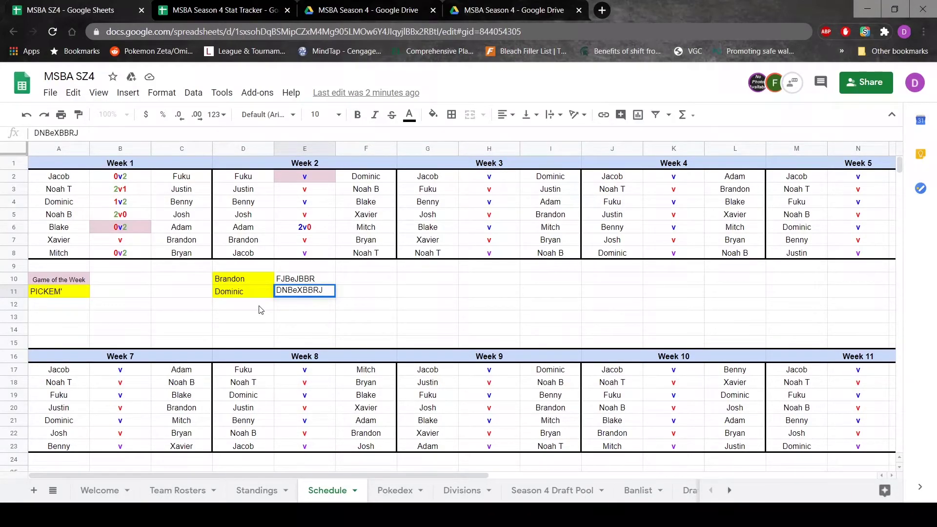
# Step: Examine the second and third rows of teams on the Team Rosters sheet, including the Circhester Centiskorch roster, for the last Week 2 matchup
pyautogui.click(179, 490)
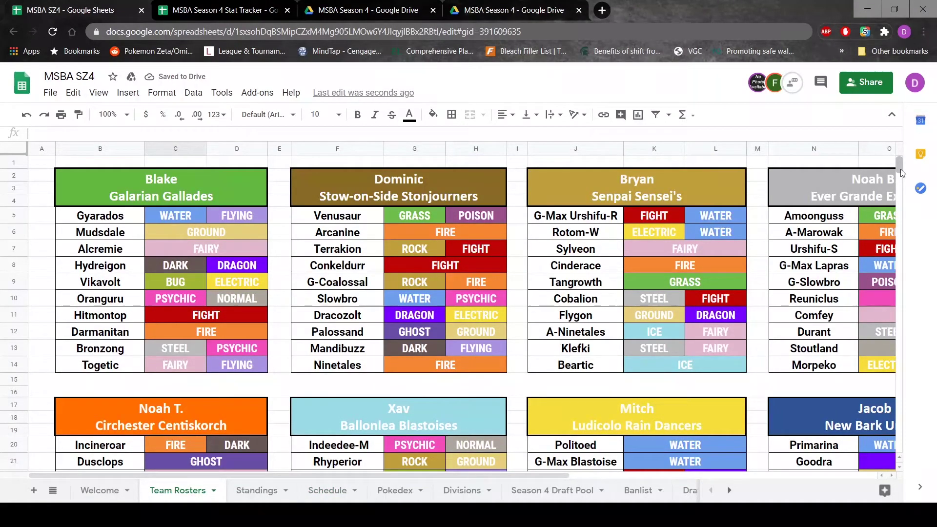
pyautogui.scroll(-2, 900, 169)
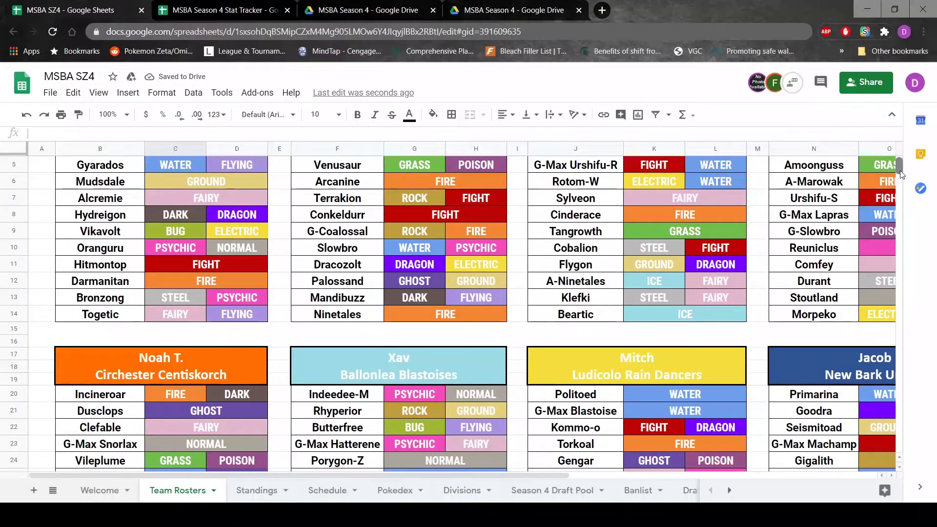
pyautogui.scroll(-2, 901, 174)
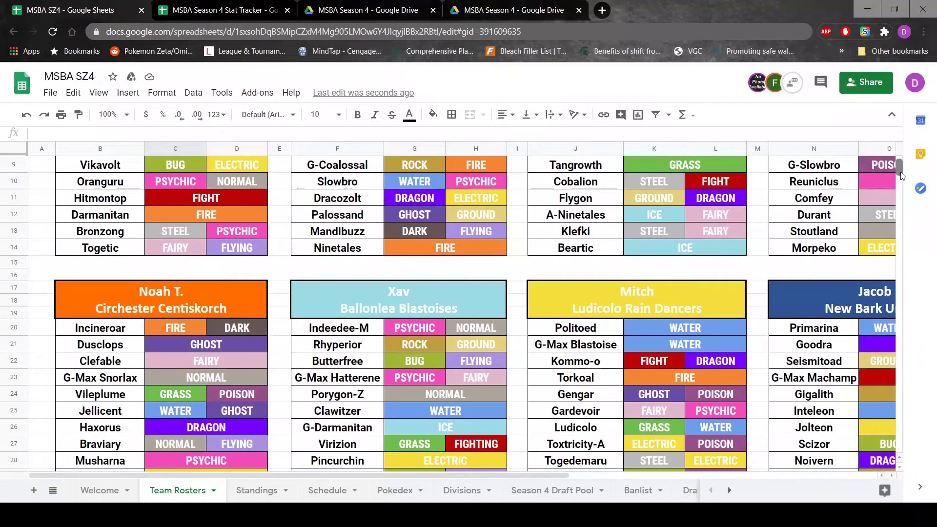
pyautogui.scroll(1, 901, 176)
pyautogui.scroll(-2, 901, 175)
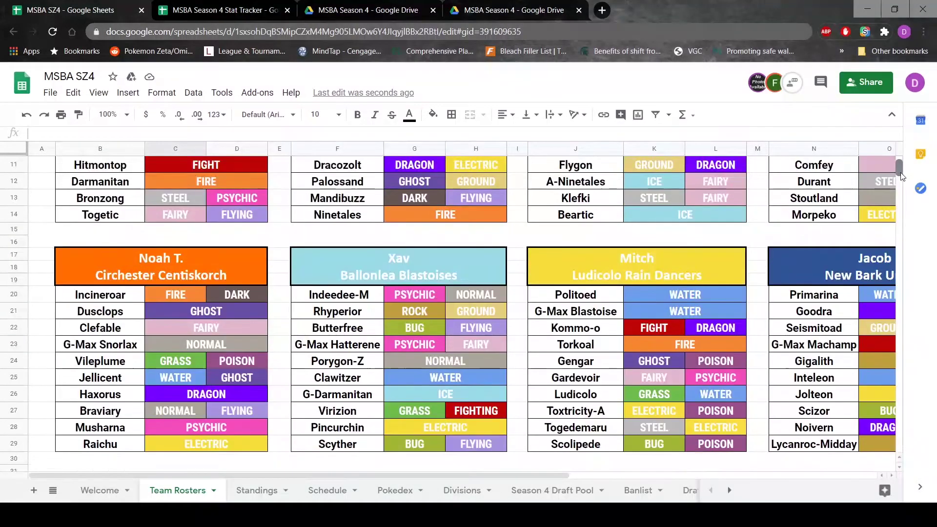
pyautogui.scroll(-1, 901, 176)
pyautogui.scroll(-1, 901, 176)
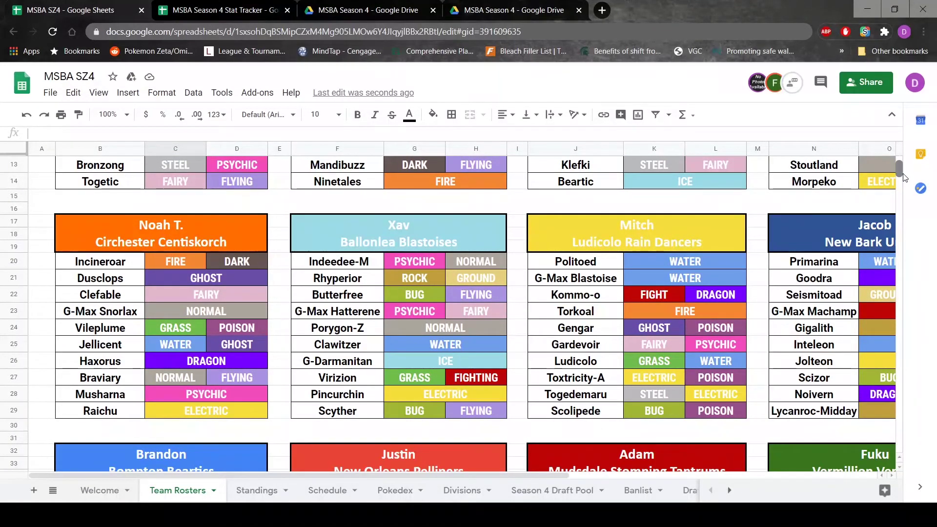
pyautogui.scroll(-5, 901, 176)
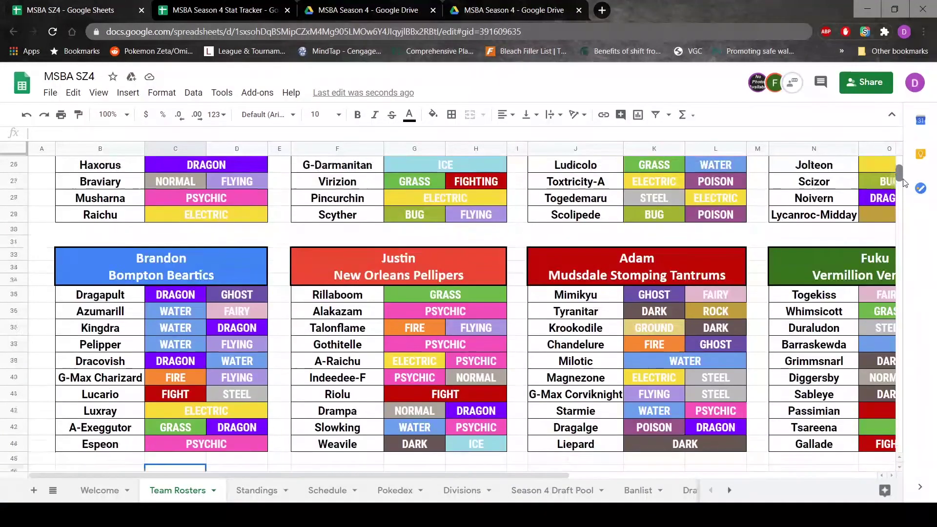
pyautogui.scroll(-2, 903, 182)
pyautogui.scroll(5, 902, 180)
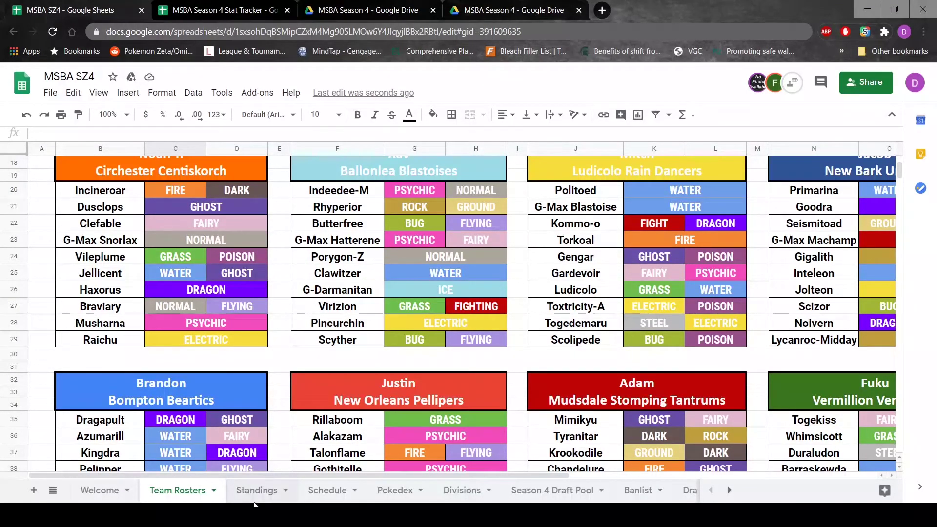
# Step: On the Schedule sheet, append J to the first Week 2 pick'em entry, making E10 FJBeJBBRJ
pyautogui.click(330, 497)
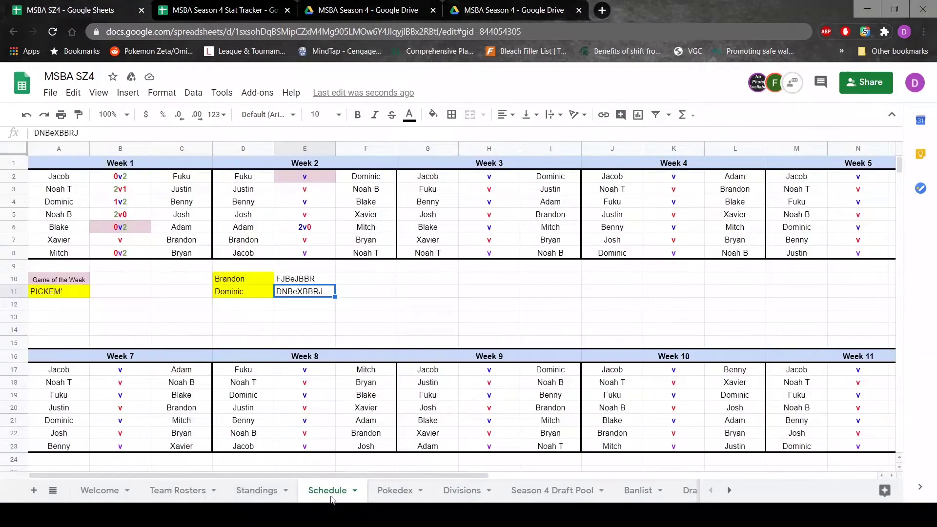
pyautogui.doubleClick(319, 279)
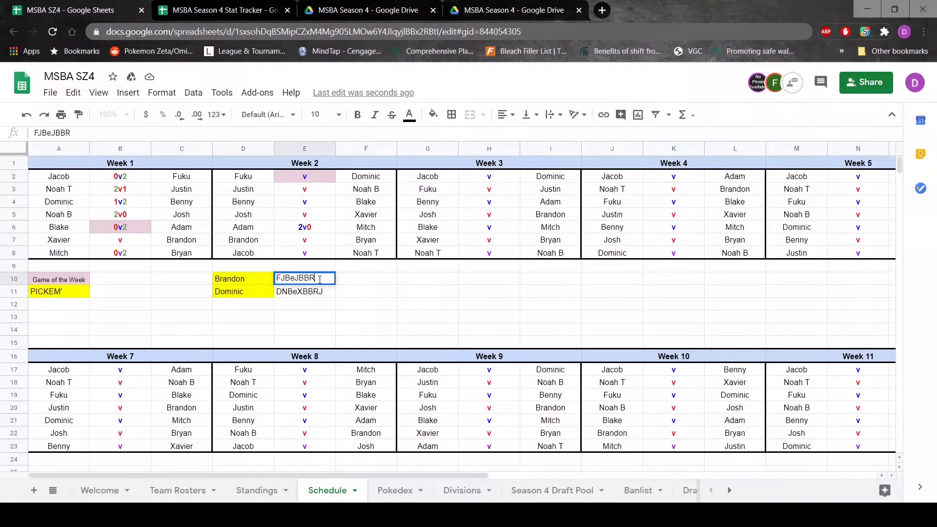
pyautogui.write('J')
pyautogui.click(188, 494)
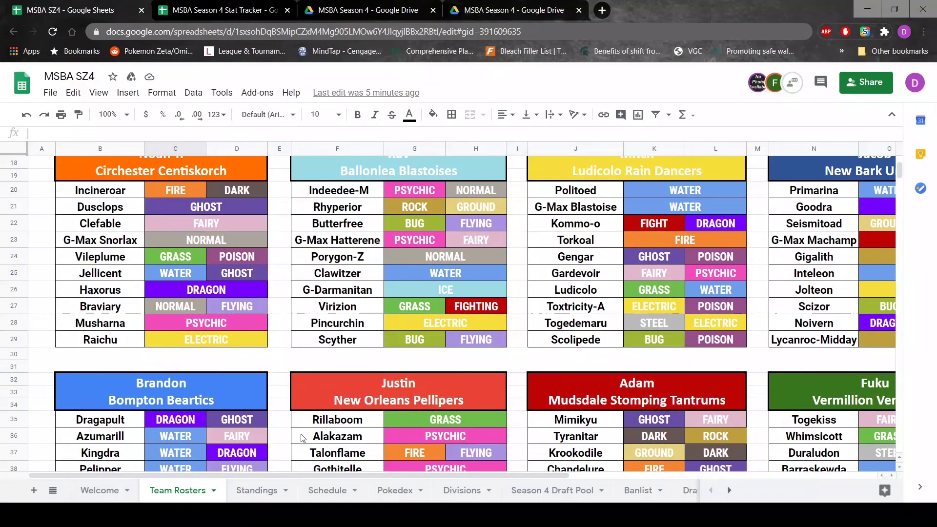
pyautogui.click(337, 492)
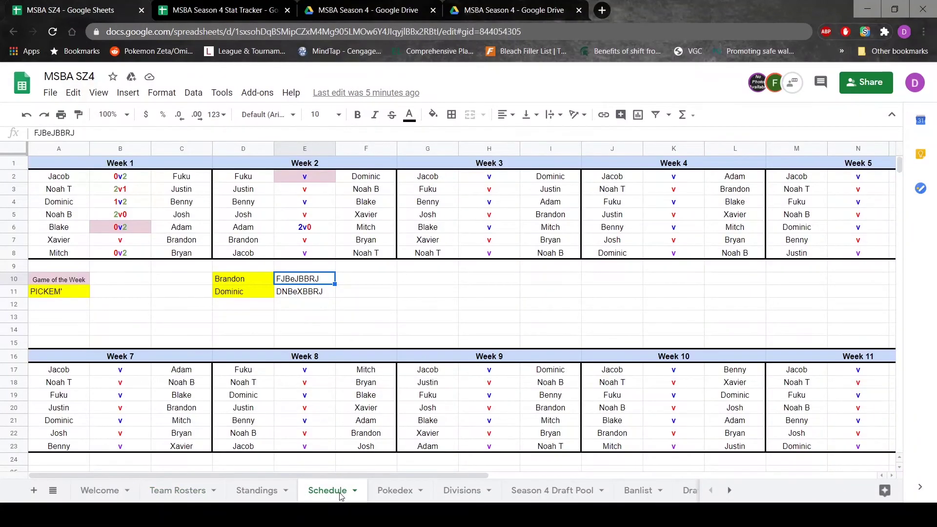